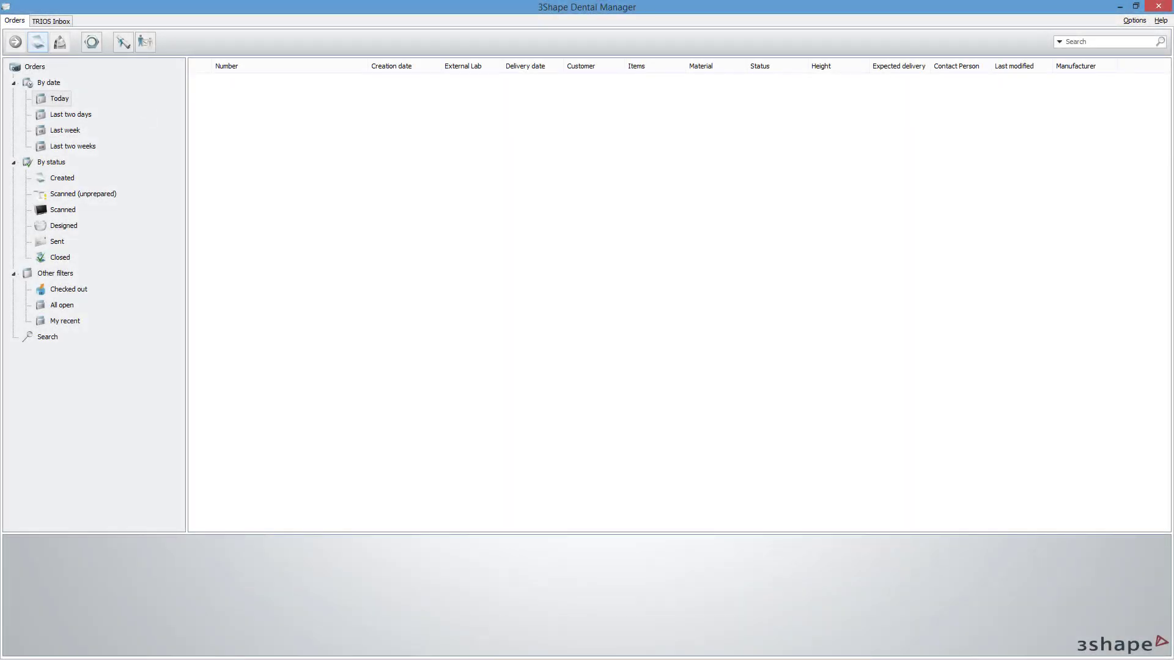
Start a new order and select all the upper-jaw teeth in the chart.
{"action": "left_click", "coordinate": [37, 42]}
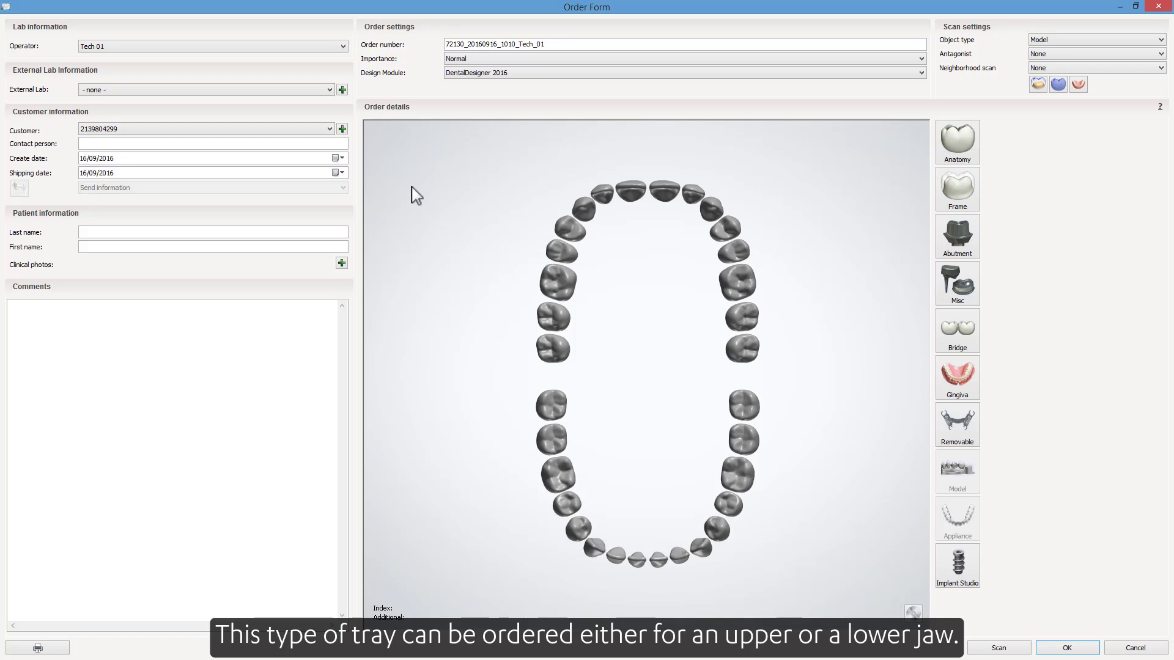
{"action": "left_click", "coordinate": [547, 313]}
{"action": "left_click", "coordinate": [743, 316], "text": "shift"}
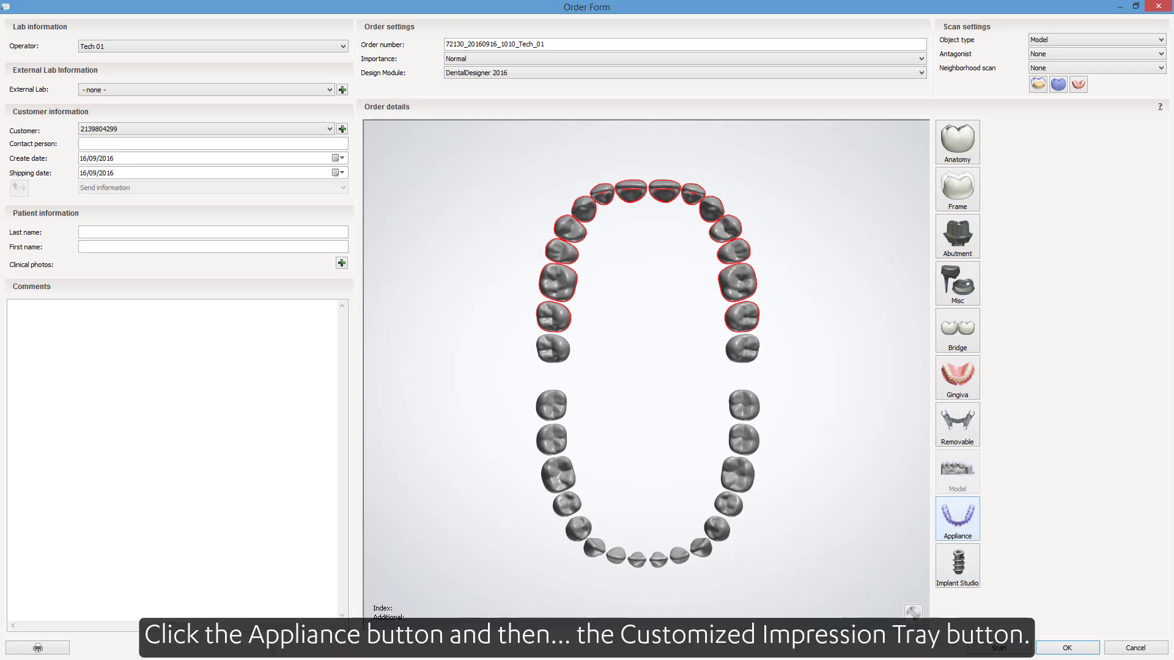
Make the upper teeth a Customized Impression Tray appliance and bring up its material choices.
{"action": "left_click", "coordinate": [952, 522]}
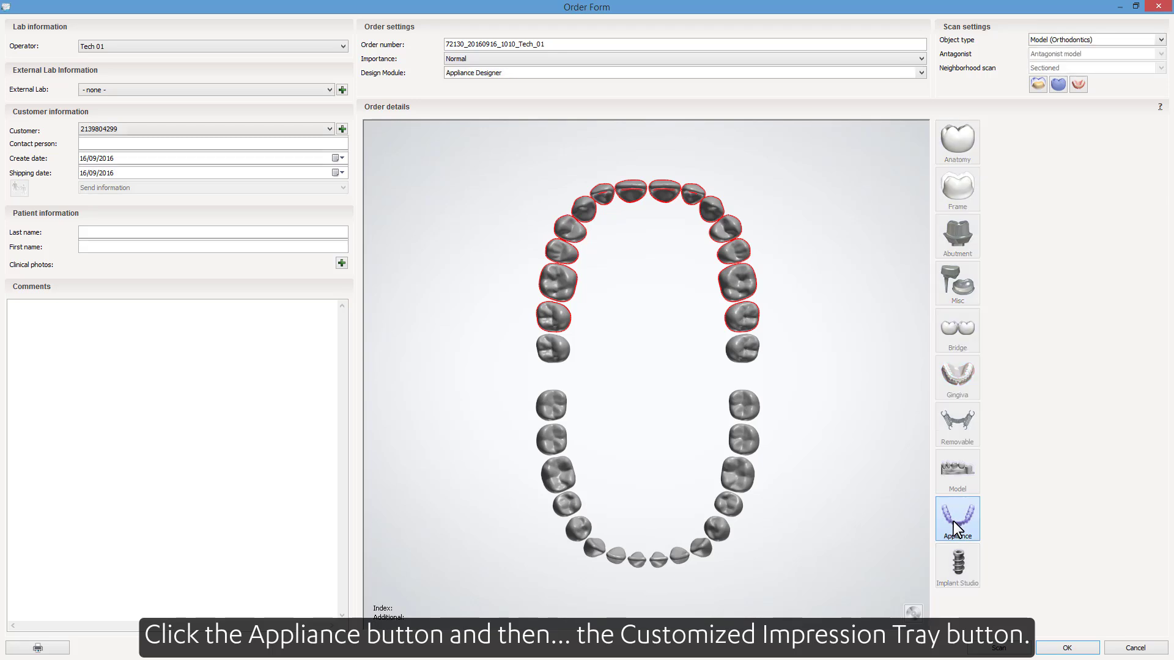
{"action": "left_click", "coordinate": [1014, 509]}
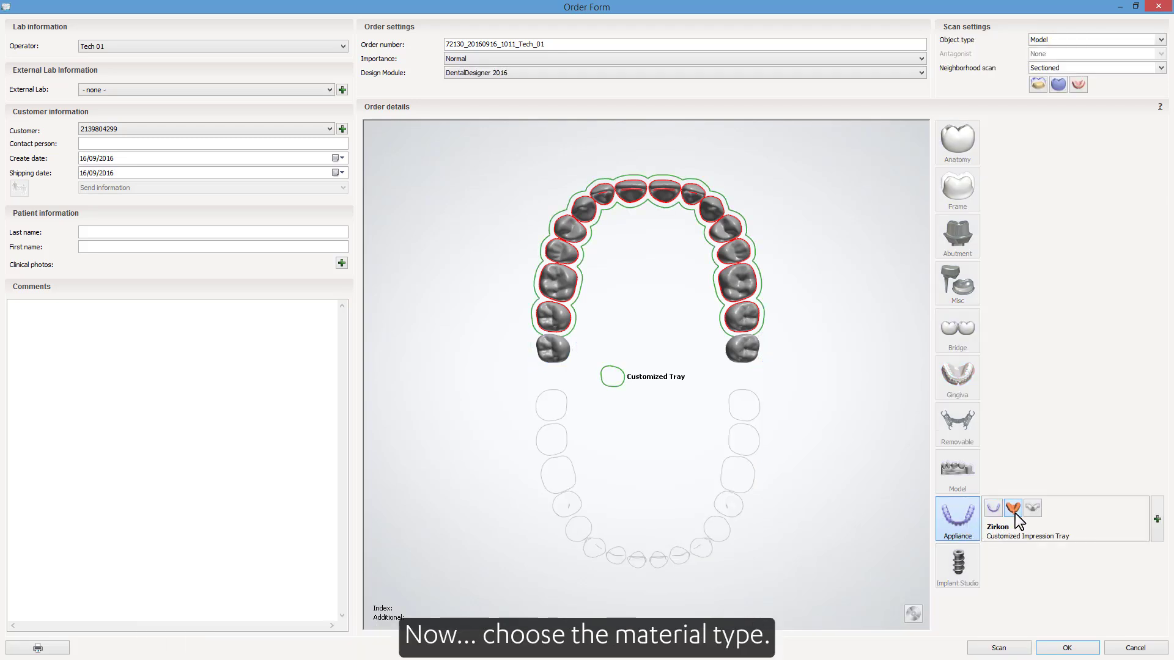
{"action": "left_click", "coordinate": [1149, 520]}
{"action": "left_click", "coordinate": [1141, 497]}
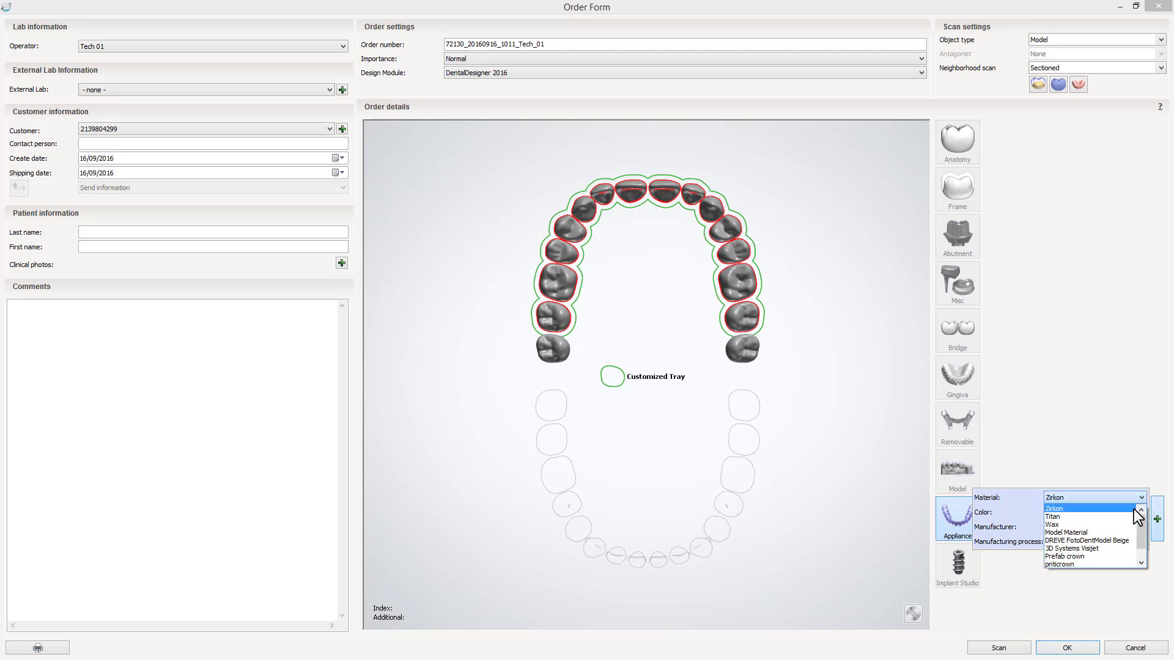
Set the tray material to Model Material, keep object type Model, and save the order.
{"action": "left_click", "coordinate": [1124, 532]}
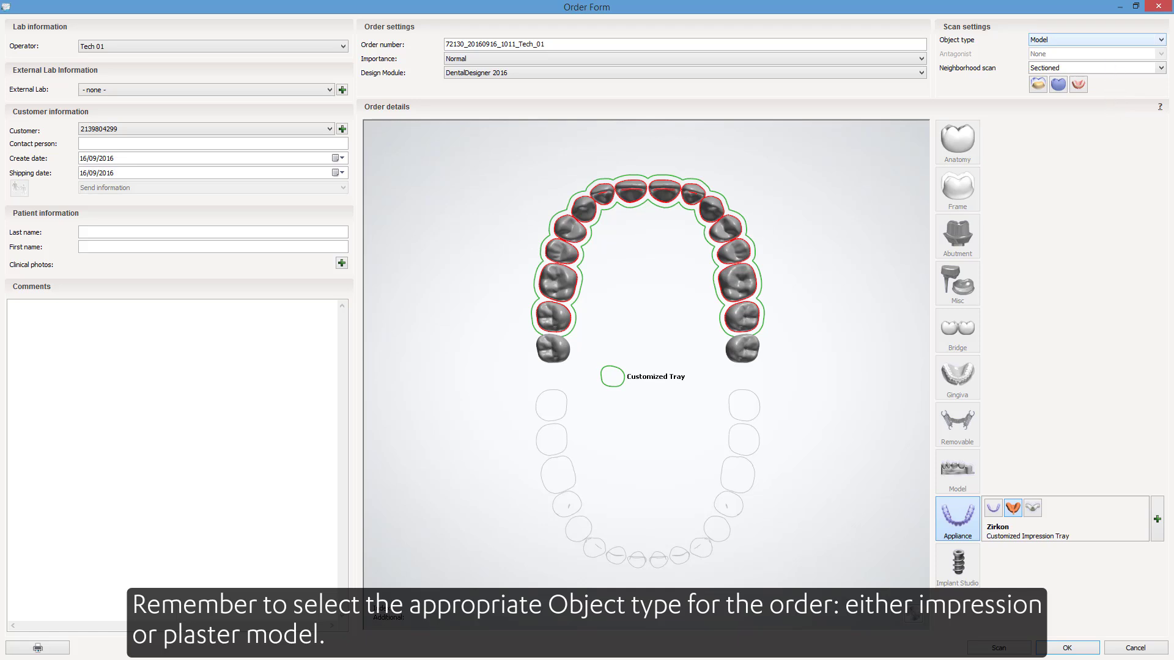
{"action": "left_click", "coordinate": [1108, 39]}
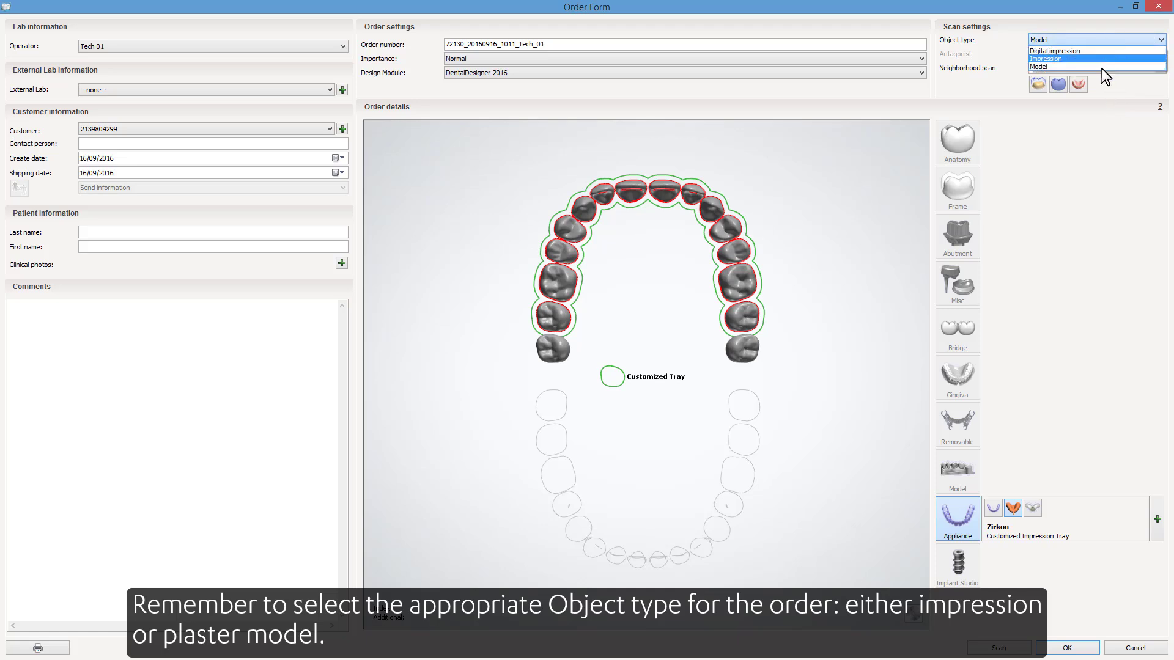
{"action": "left_click", "coordinate": [1100, 67]}
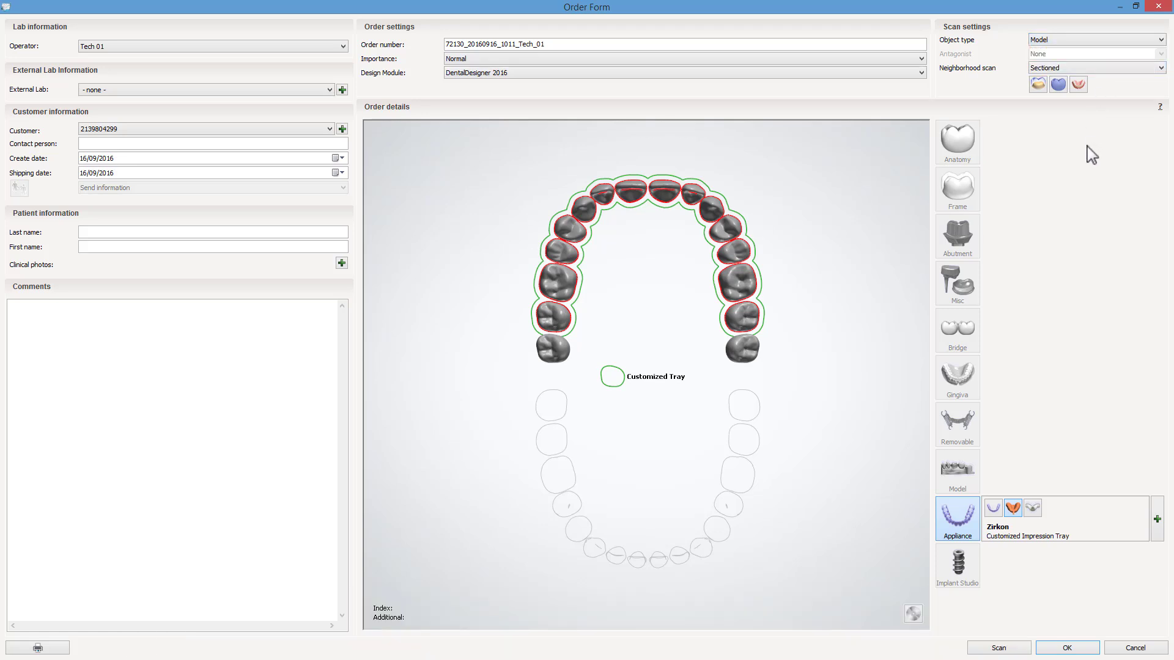
{"action": "left_click", "coordinate": [1024, 512]}
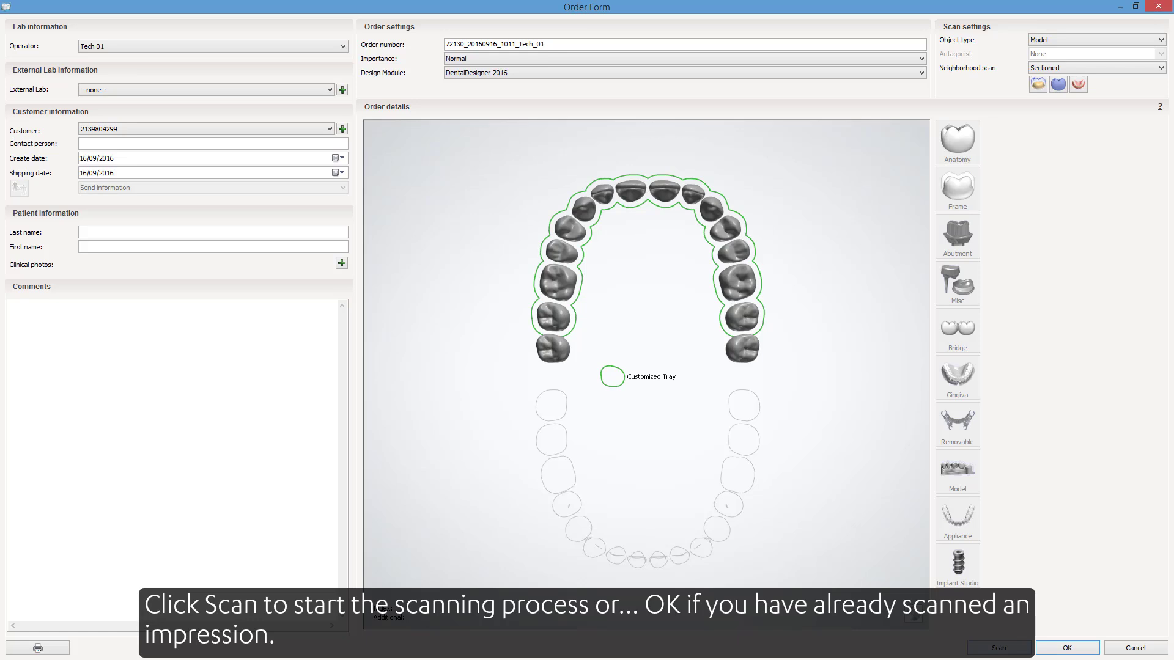
{"action": "left_click", "coordinate": [1068, 648]}
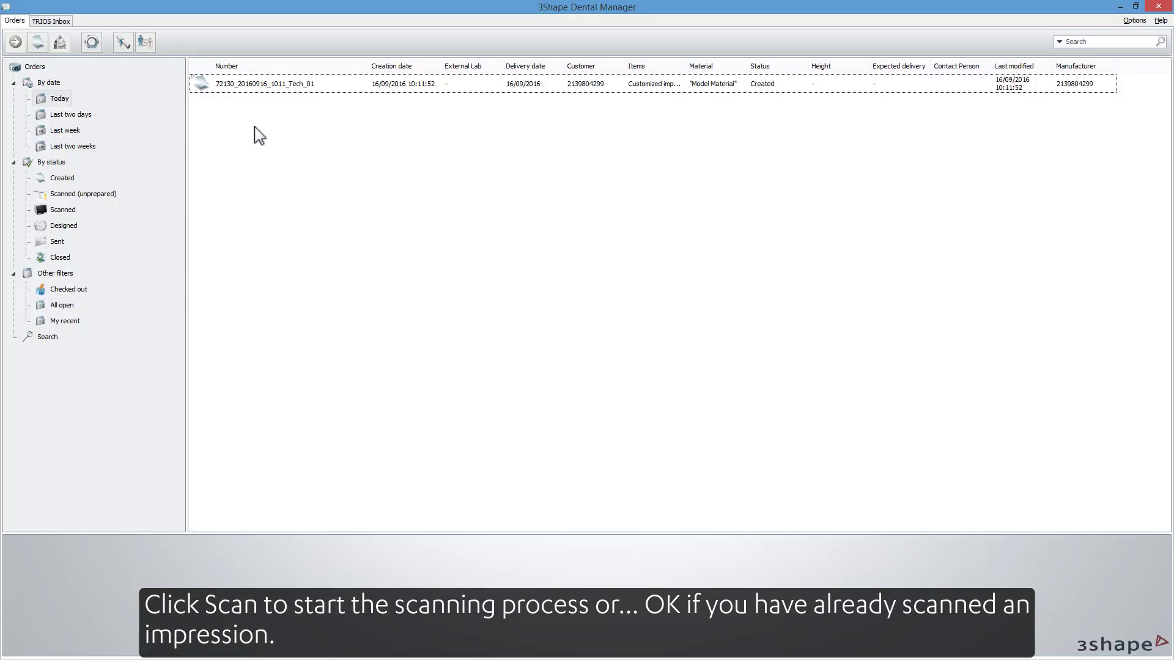
Import the Raw Preparation scan_HealingAbutments scan into the tray order.
{"action": "right_click", "coordinate": [246, 82]}
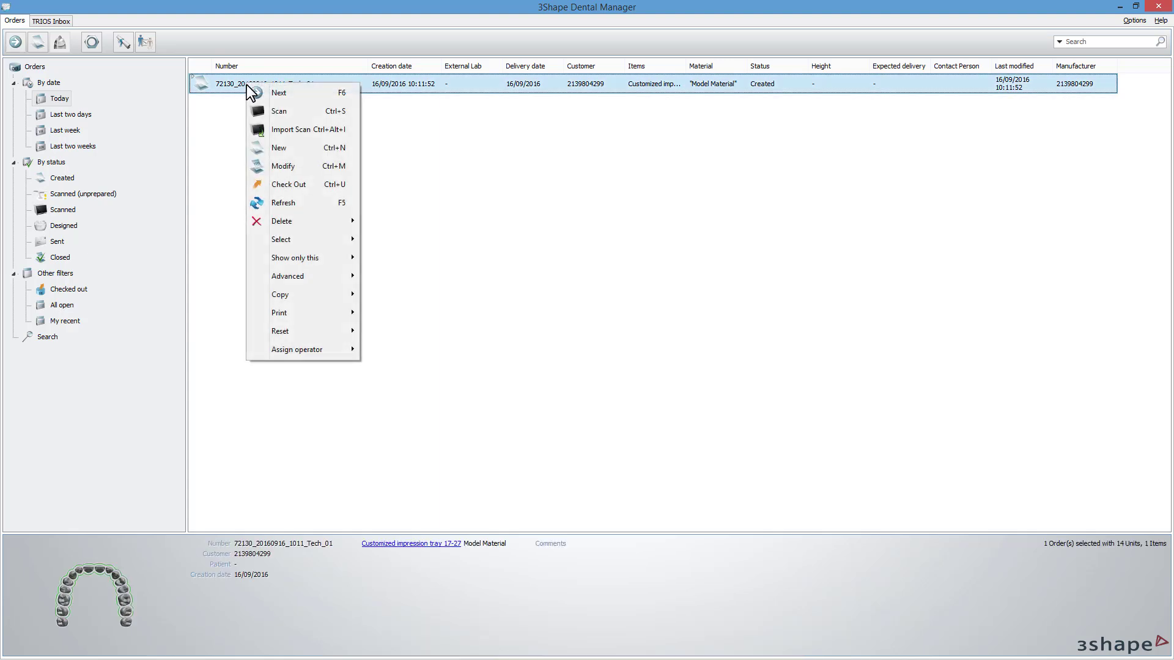
{"action": "left_click", "coordinate": [277, 130]}
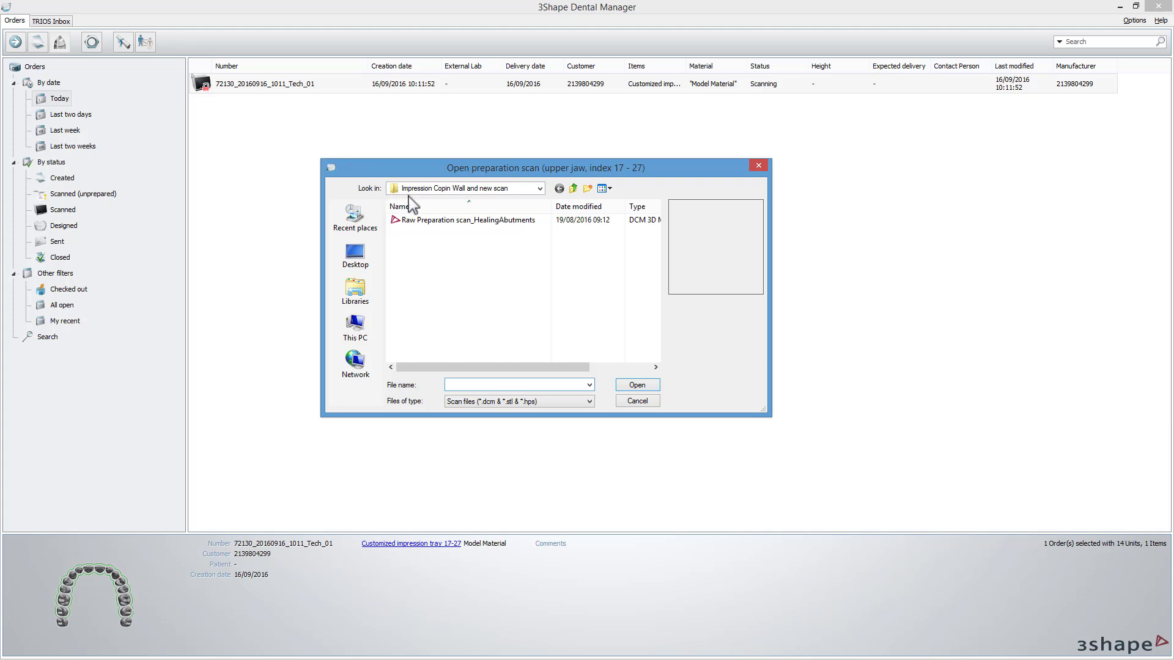
{"action": "double_click", "coordinate": [465, 220]}
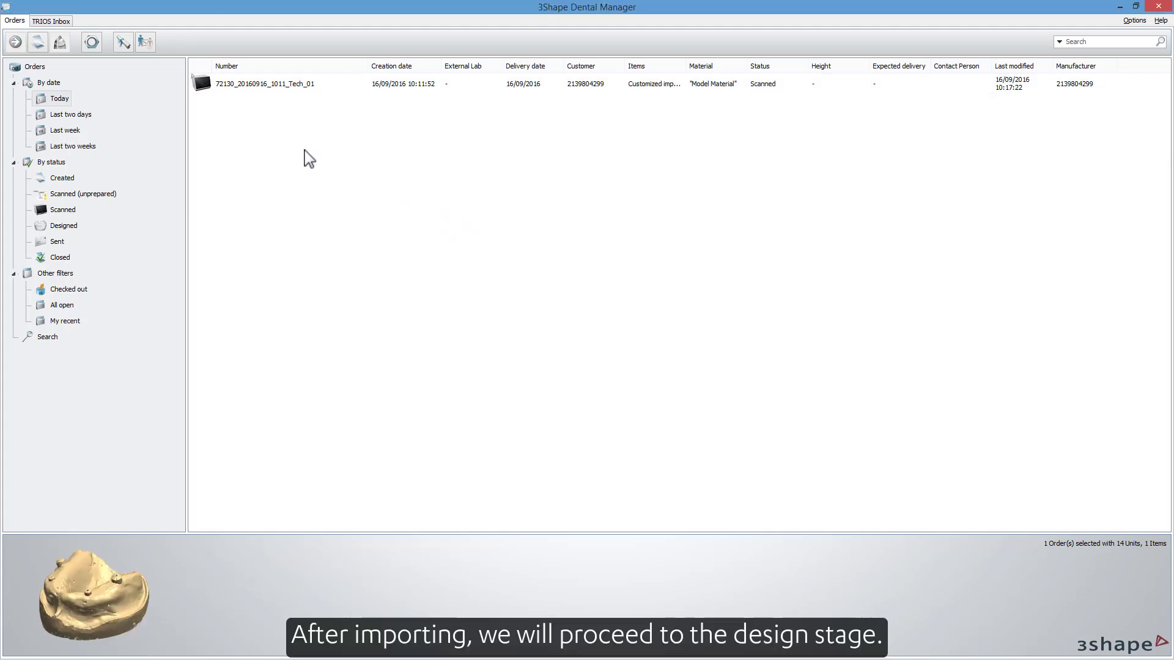
Open the order for design and set the insertion direction from a top-down occlusal view.
{"action": "right_click", "coordinate": [235, 86]}
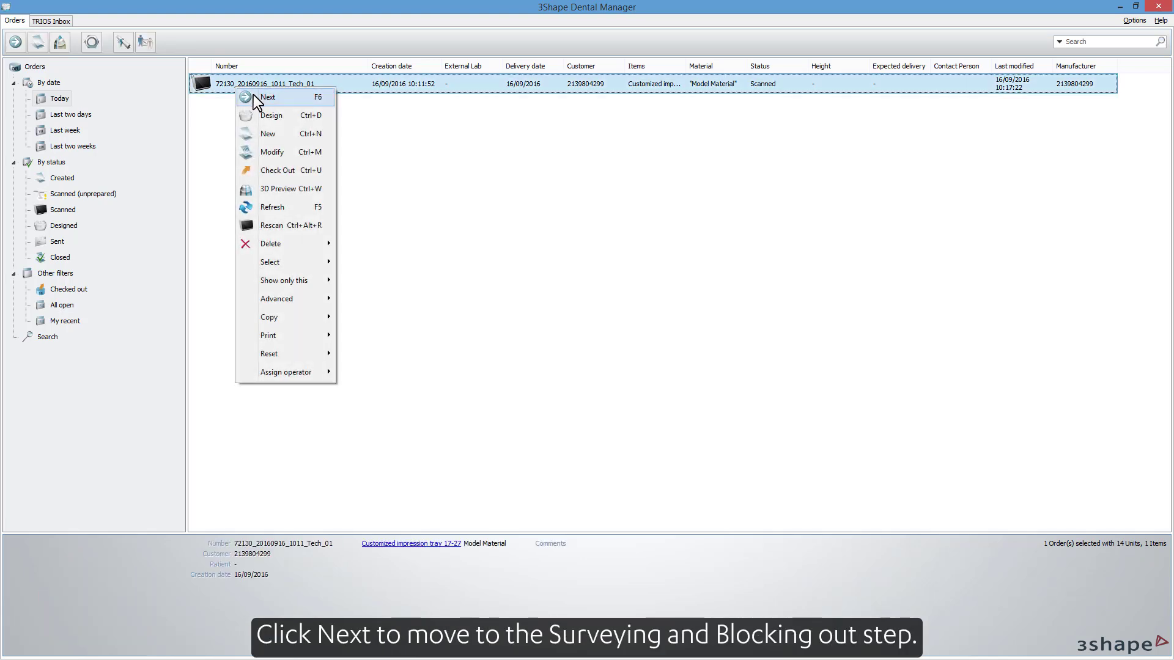
{"action": "left_click", "coordinate": [252, 97]}
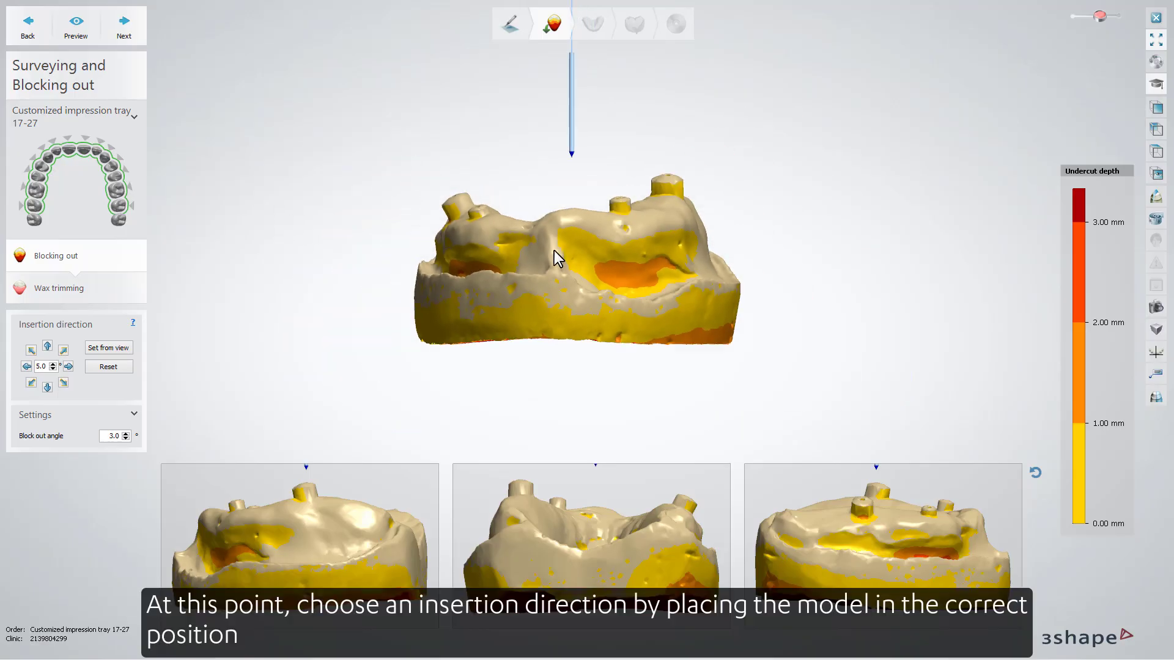
{"action": "right_click_drag", "start_coordinate": [555, 239], "coordinate": [556, 323]}
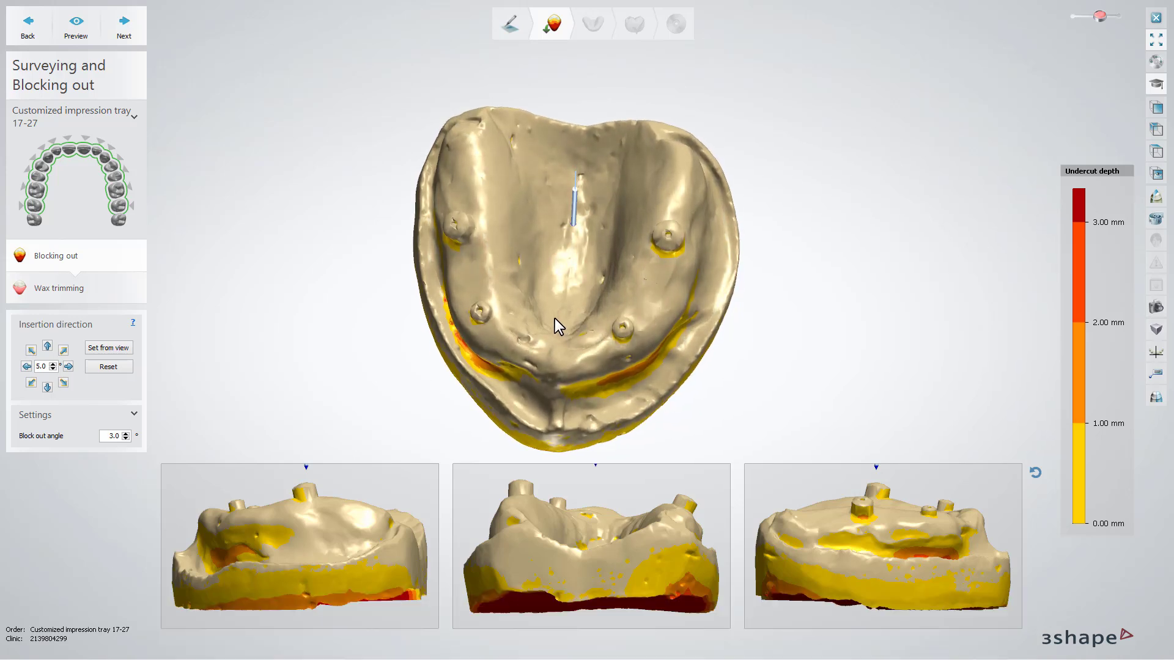
{"action": "left_click", "coordinate": [132, 351]}
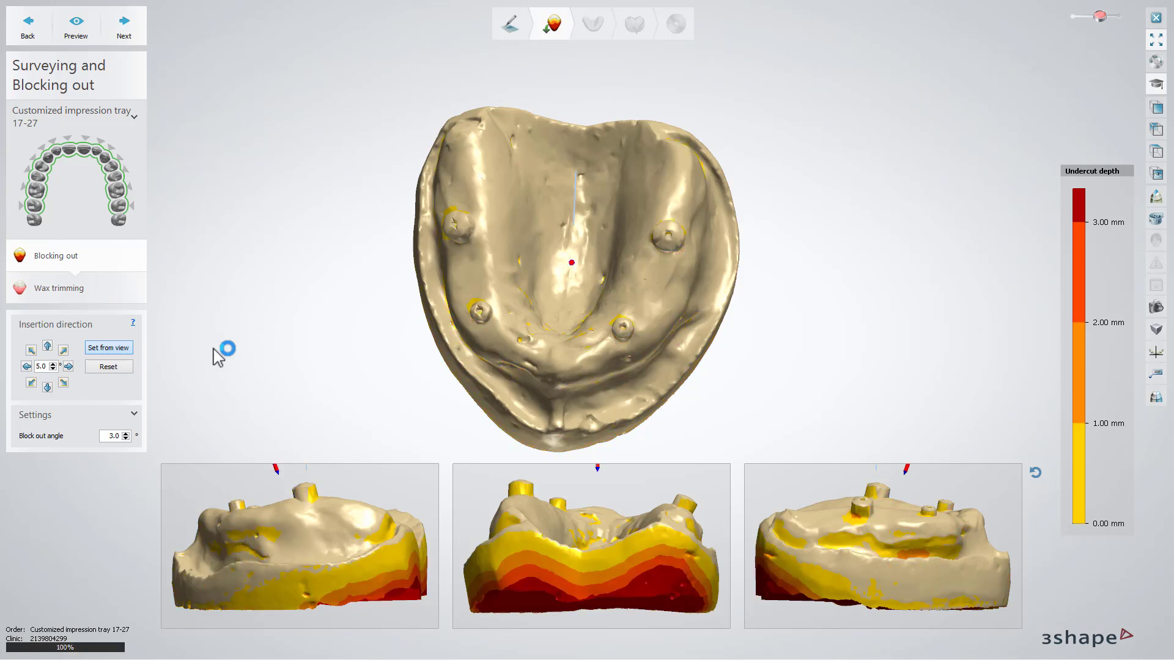
{"action": "right_click_drag", "start_coordinate": [294, 342], "coordinate": [284, 266]}
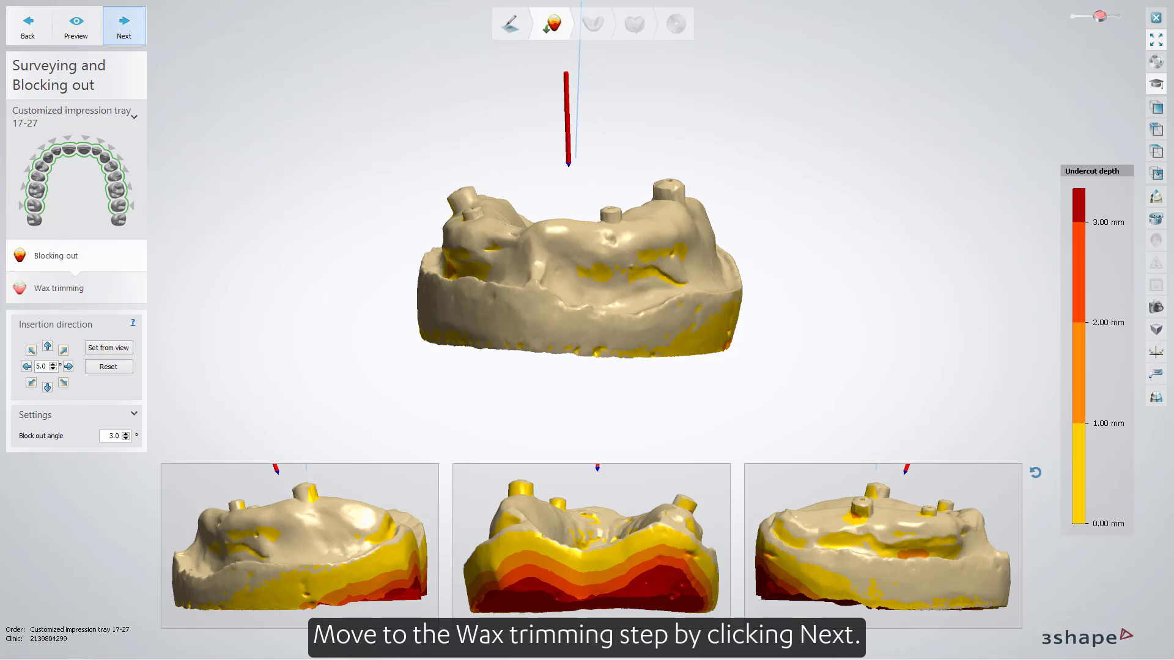
{"action": "left_click", "coordinate": [129, 35]}
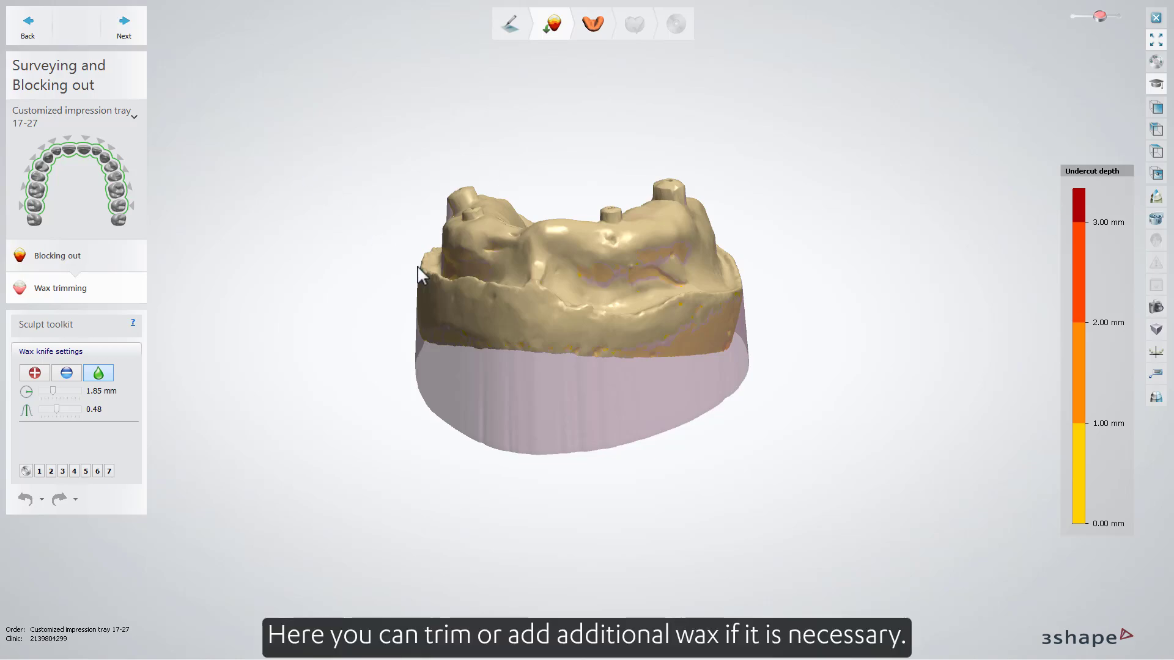
Orbit the model to inspect the blocked-out wax, then continue to Tray design.
{"action": "right_click_drag", "start_coordinate": [573, 365], "coordinate": [513, 353]}
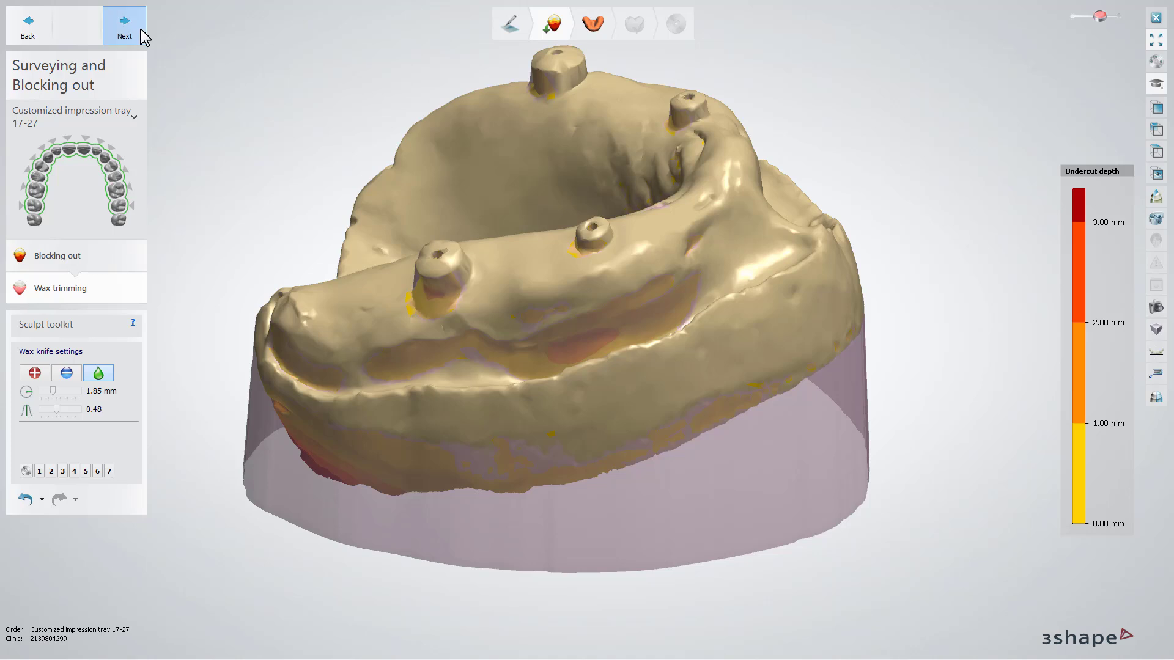
{"action": "left_click", "coordinate": [142, 30]}
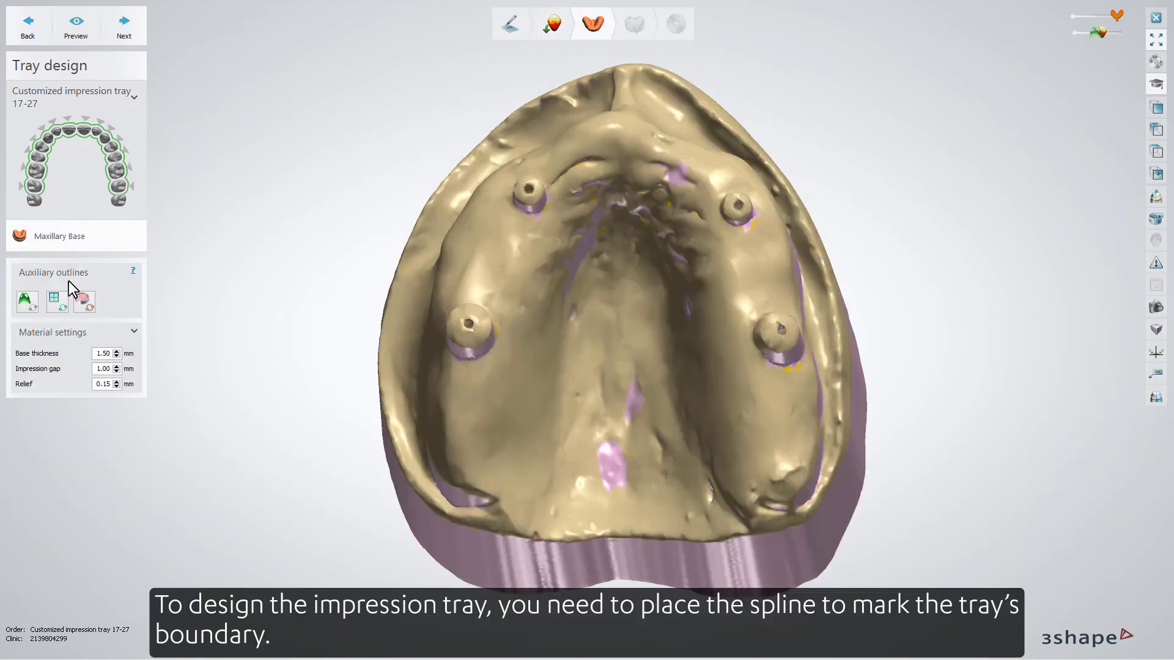
Draw a closed tray border outline around the upper model.
{"action": "left_click", "coordinate": [27, 301]}
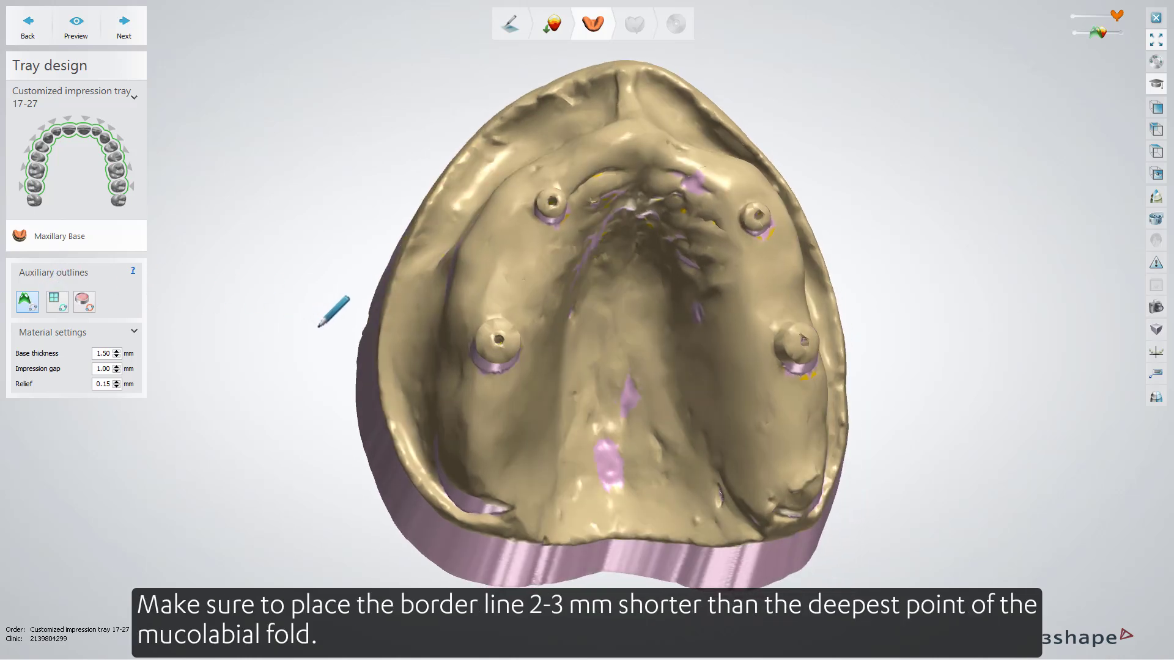
{"action": "left_click", "coordinate": [436, 398]}
{"action": "left_click", "coordinate": [447, 340]}
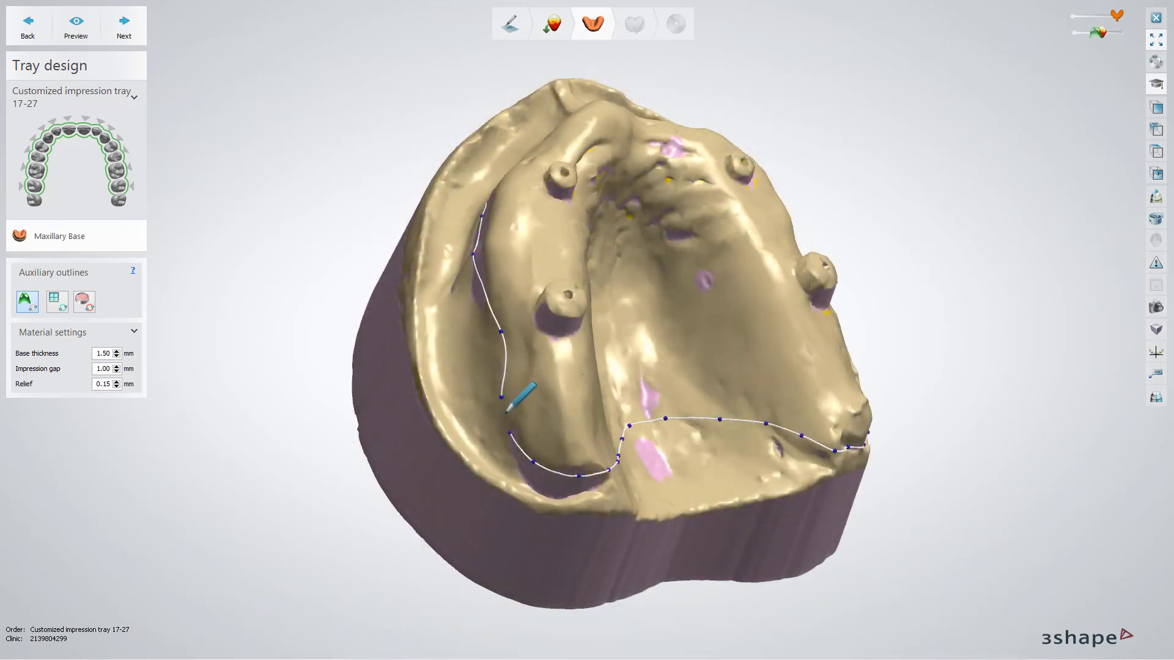
{"action": "left_click", "coordinate": [502, 396]}
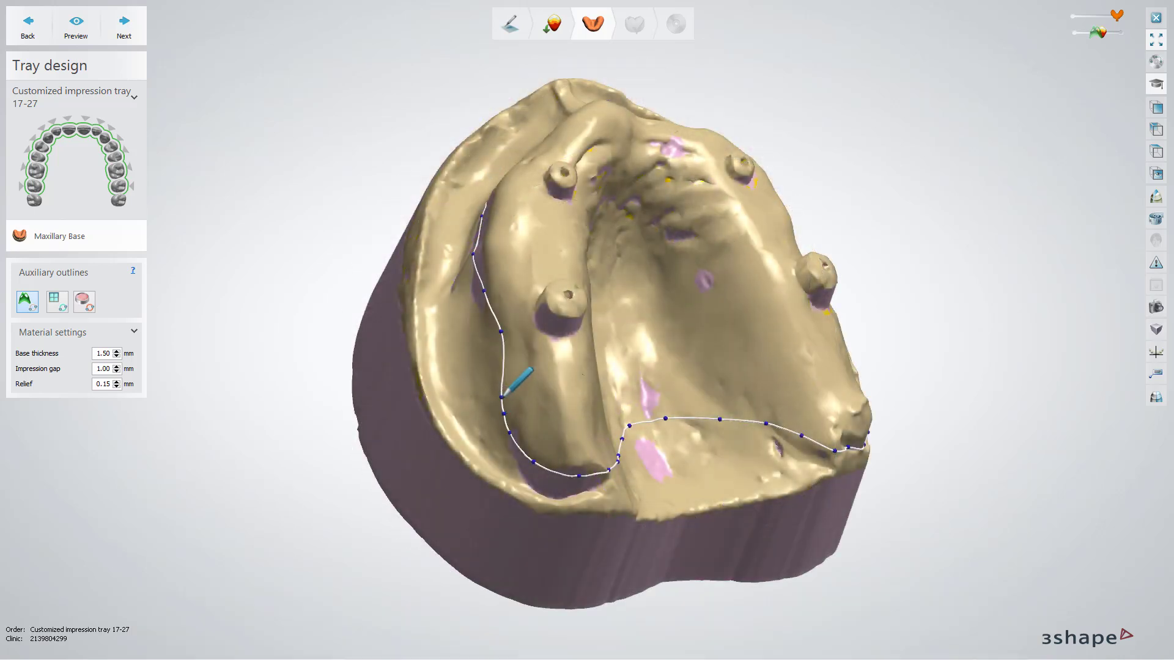
Adjust a border spline point using its local 2D cross-section to refine the edge.
{"action": "left_click_drag", "start_coordinate": [500, 331], "coordinate": [489, 339]}
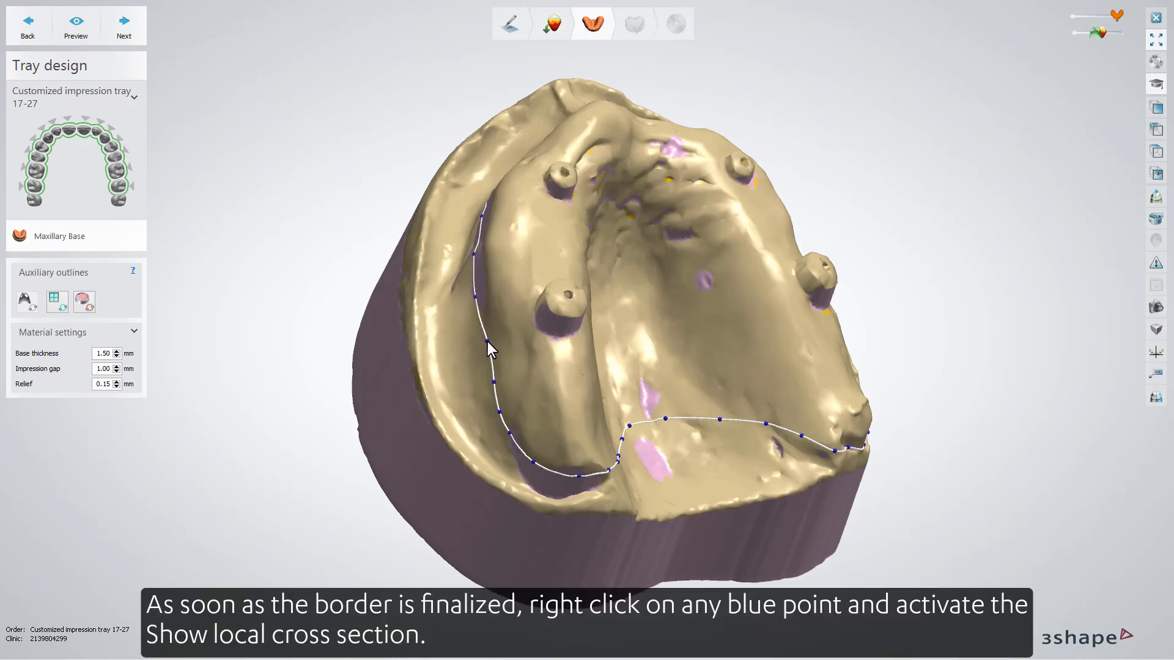
{"action": "right_click", "coordinate": [487, 340]}
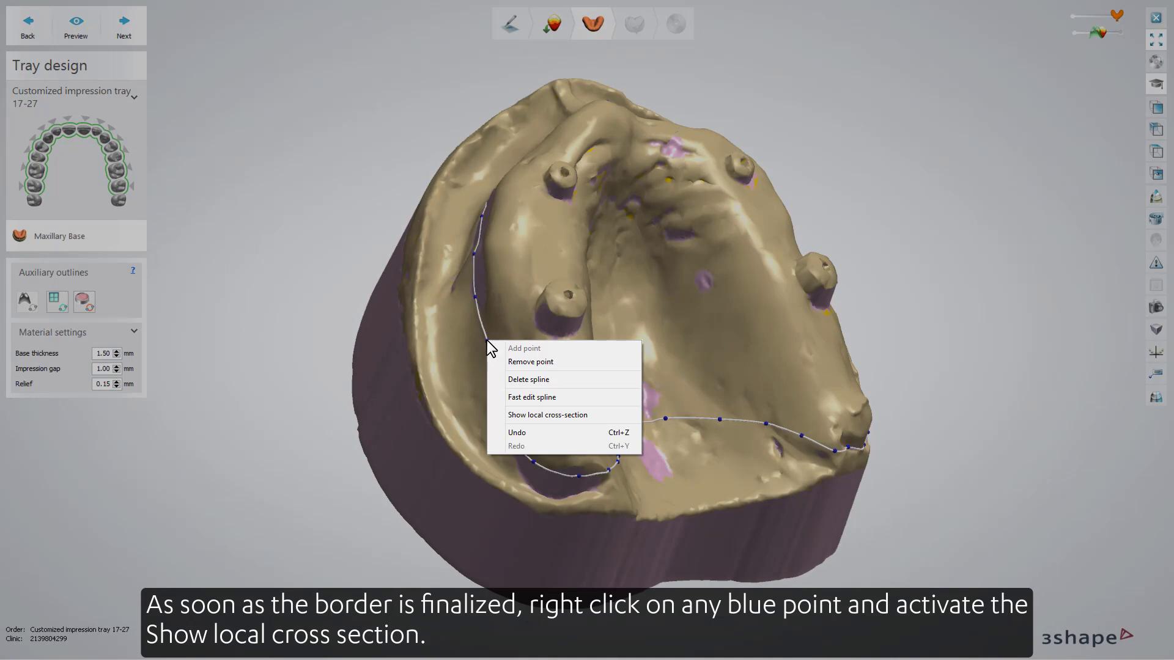
{"action": "left_click", "coordinate": [514, 414]}
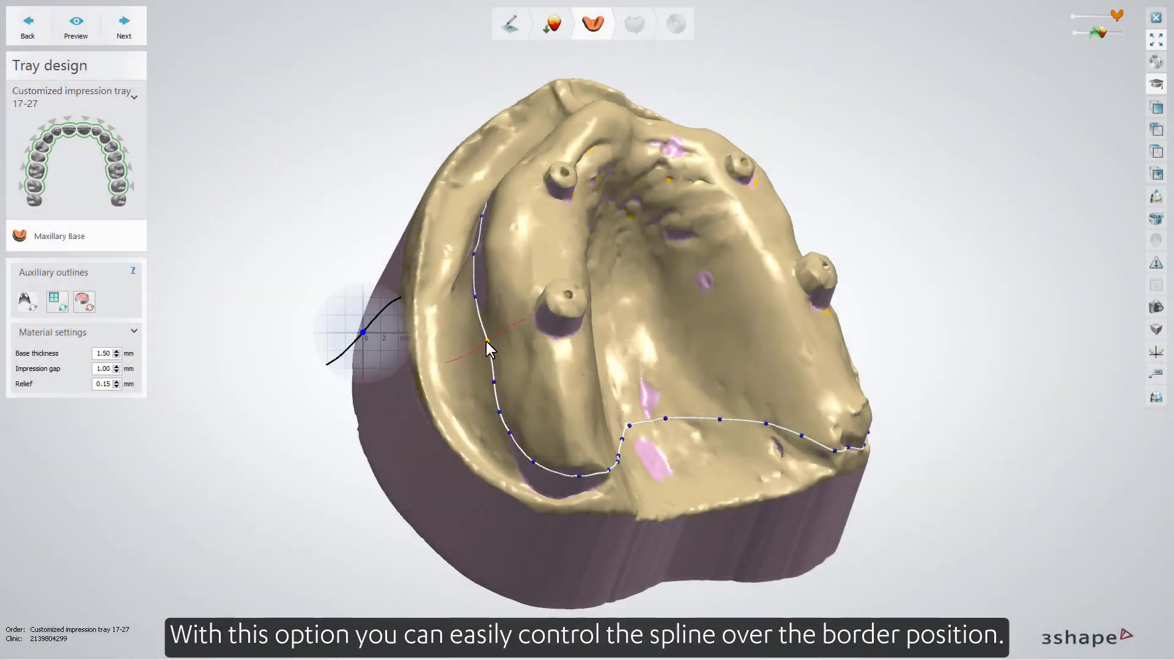
{"action": "left_click_drag", "start_coordinate": [486, 342], "coordinate": [488, 383]}
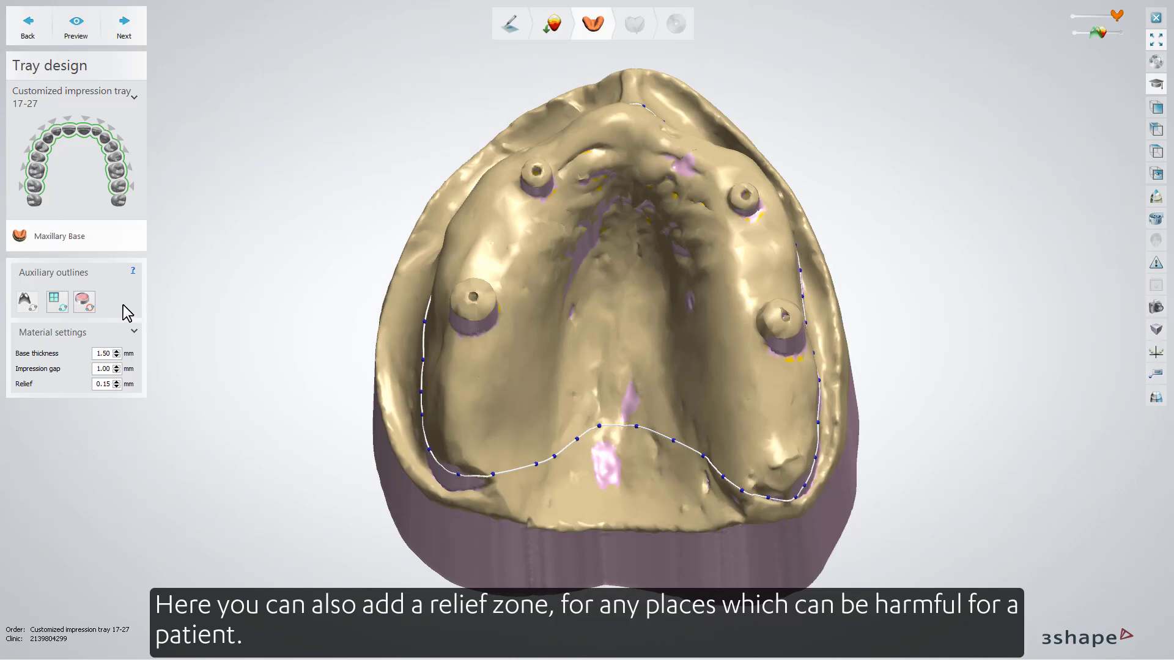
Outline a relief zone across the anterior palate and proceed to Finalize.
{"action": "left_click", "coordinate": [84, 300]}
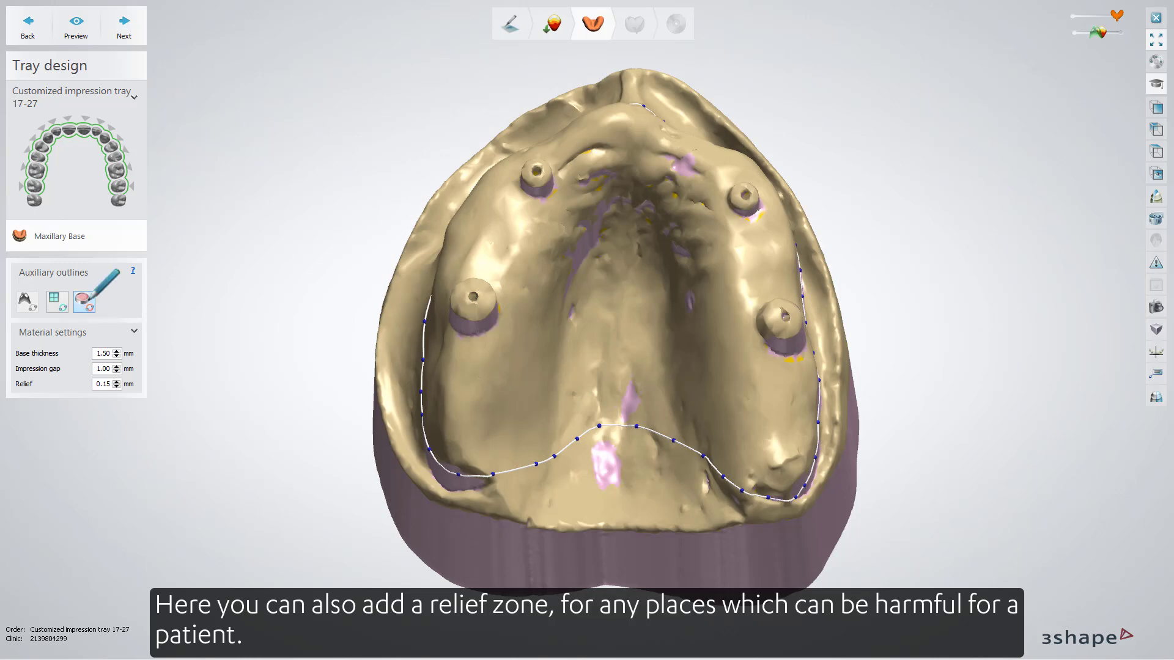
{"action": "left_click", "coordinate": [558, 157]}
{"action": "mouse_move", "coordinate": [572, 150]}
{"action": "left_mouse_down"}
{"action": "mouse_move", "coordinate": [614, 135]}
{"action": "mouse_move", "coordinate": [558, 157]}
{"action": "left_mouse_up"}
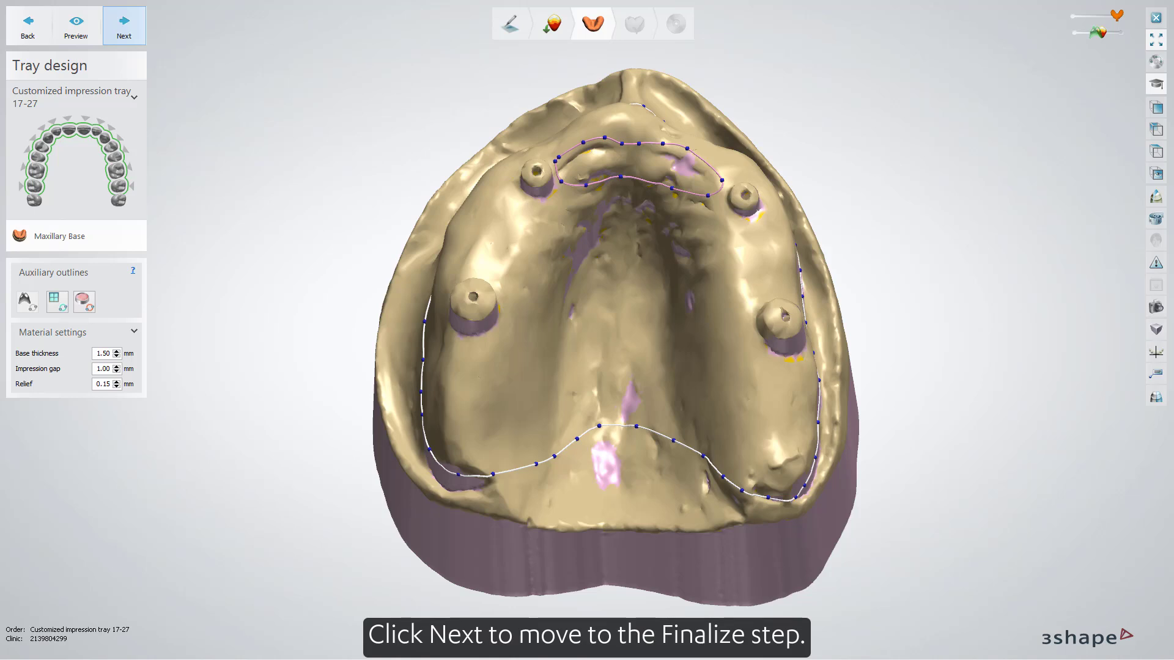
{"action": "left_click", "coordinate": [124, 26]}
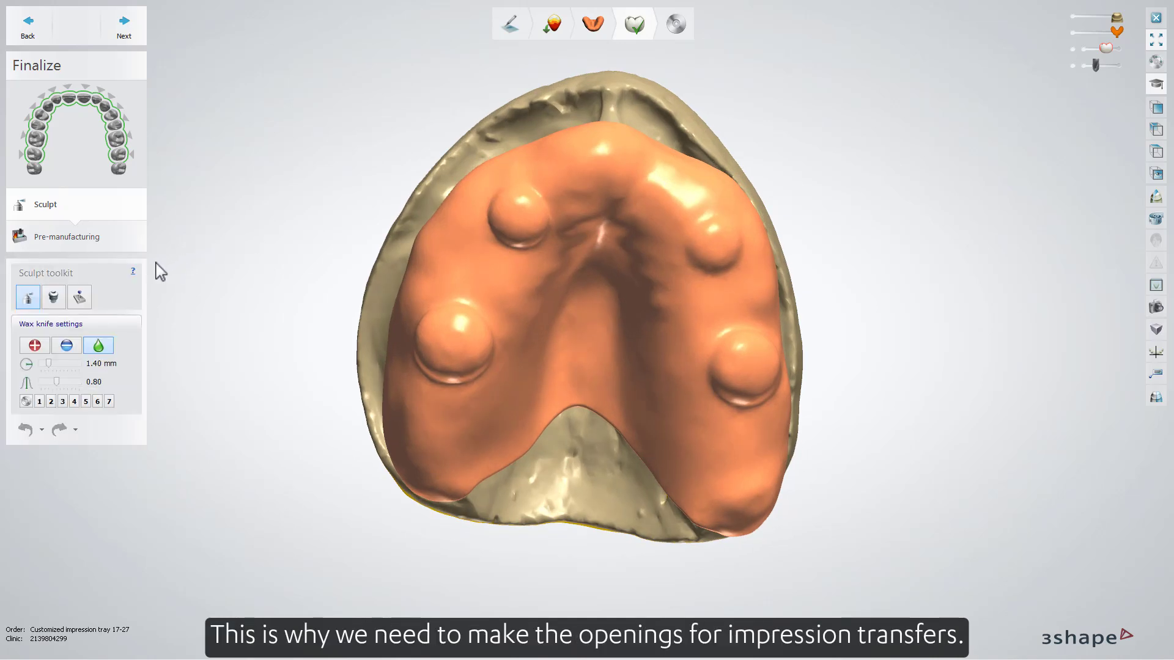
Choose the Attachment tool with Impression coping well (Global) as the attachment type.
{"action": "left_click", "coordinate": [54, 298]}
{"action": "left_click", "coordinate": [132, 381]}
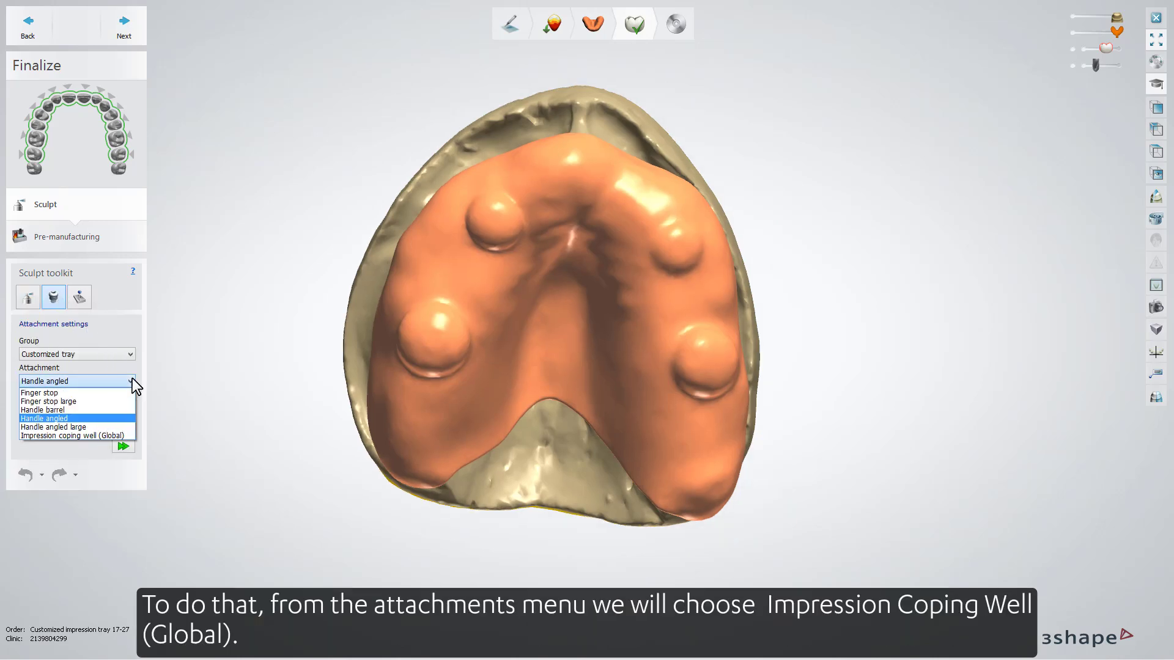
{"action": "left_click", "coordinate": [124, 436]}
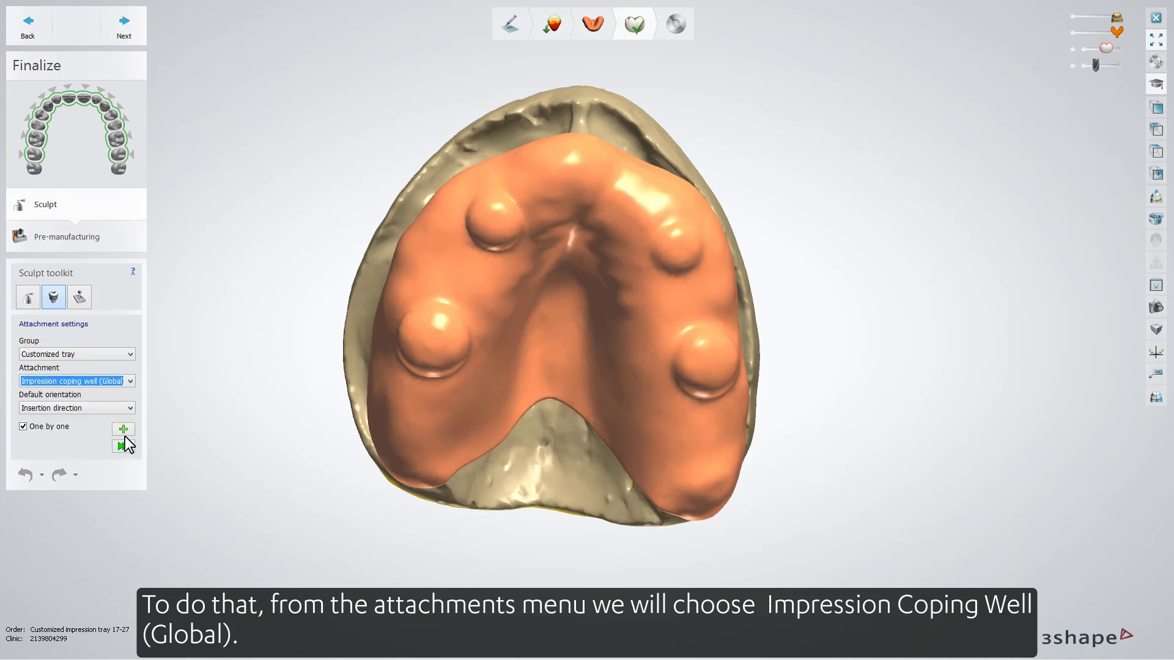
Place a coping well over the left healing cap and make the bite plate semi-transparent.
{"action": "left_click", "coordinate": [434, 338]}
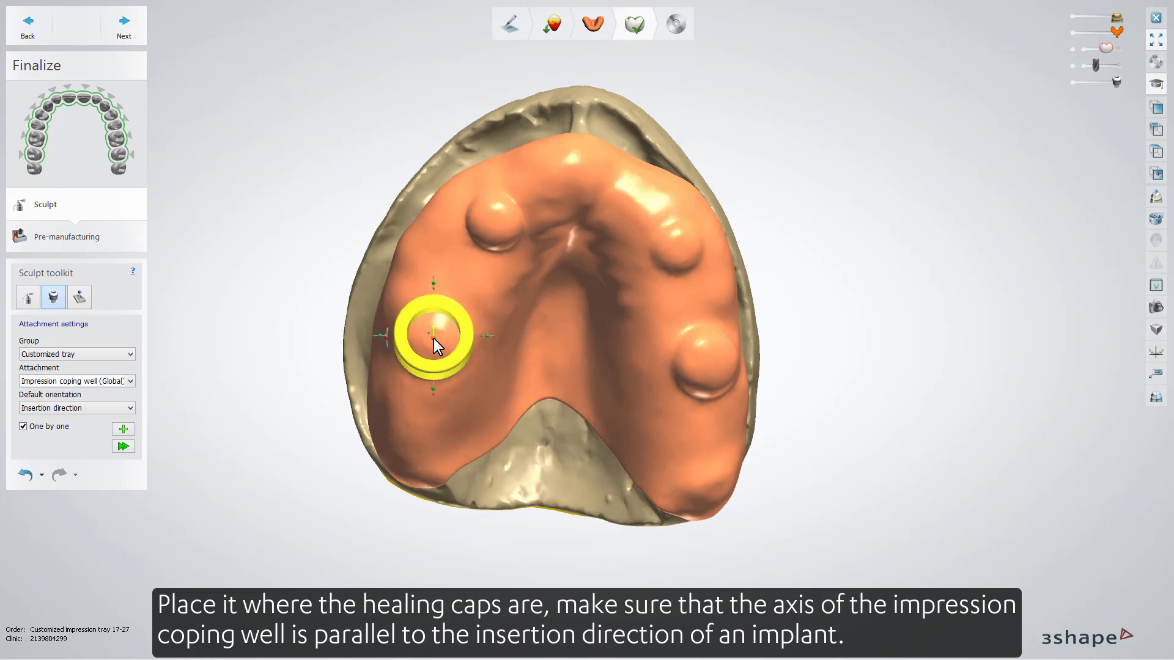
{"action": "left_click", "coordinate": [594, 263]}
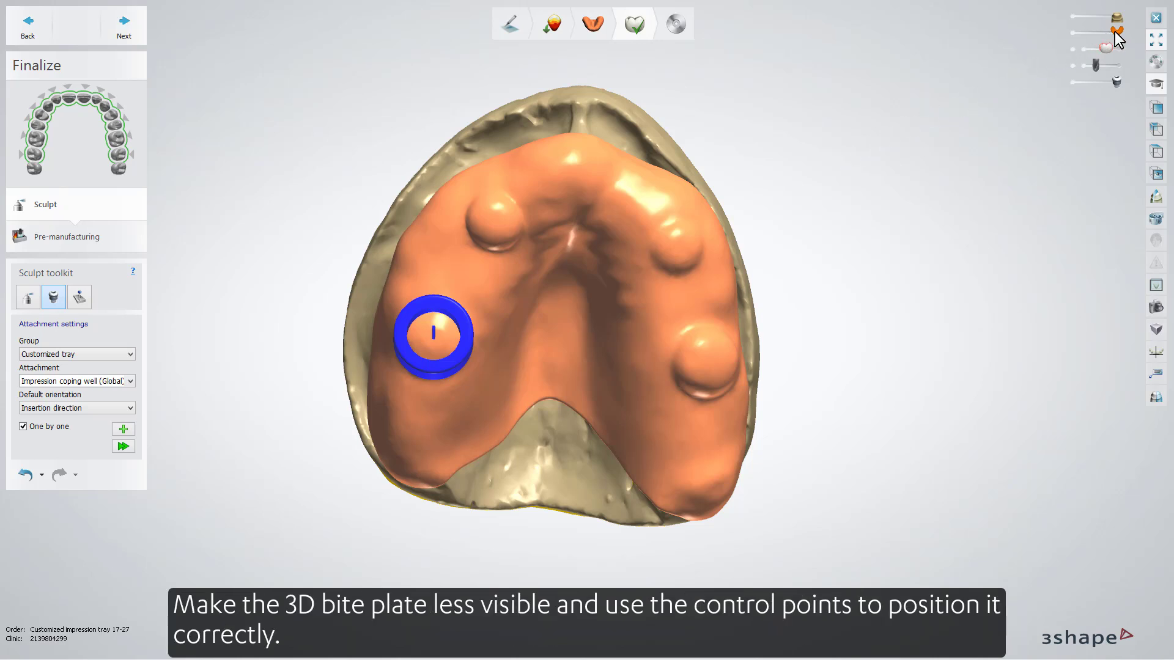
{"action": "left_click_drag", "start_coordinate": [1114, 32], "coordinate": [1096, 32]}
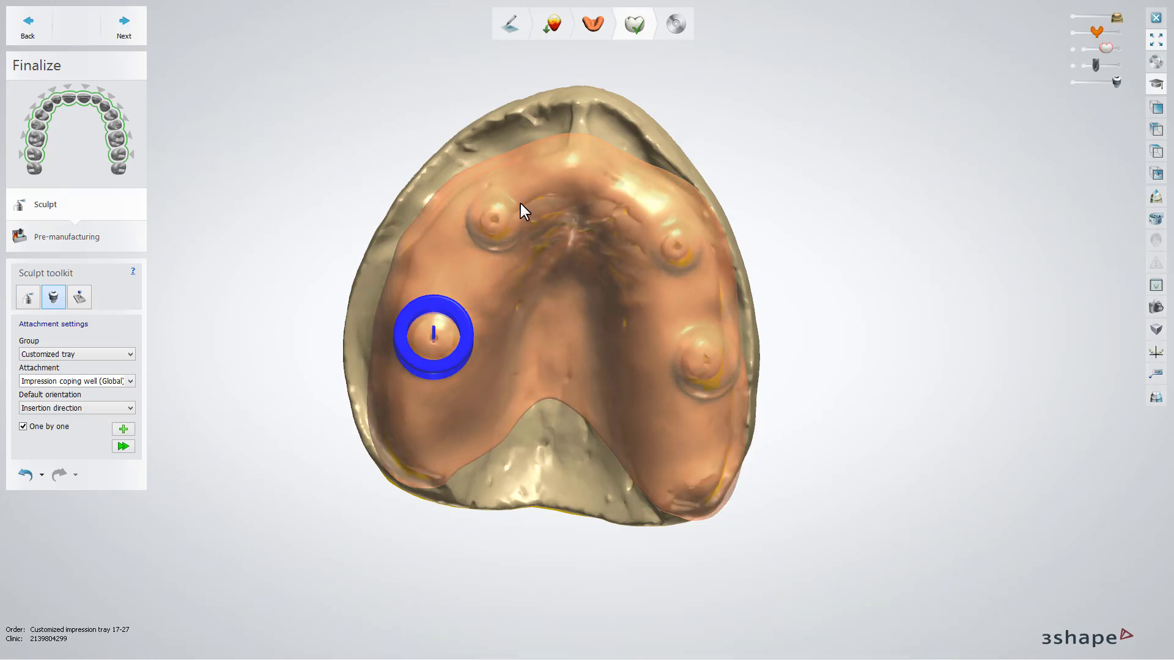
{"action": "left_click", "coordinate": [430, 362]}
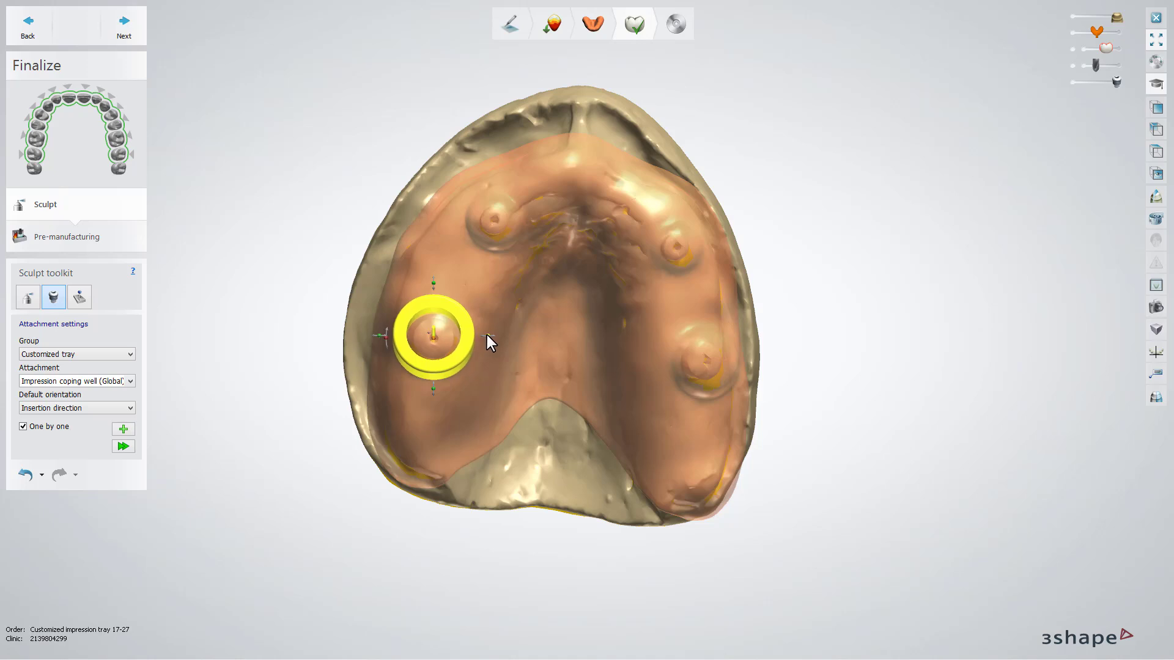
{"action": "right_click_drag", "start_coordinate": [452, 398], "coordinate": [441, 255]}
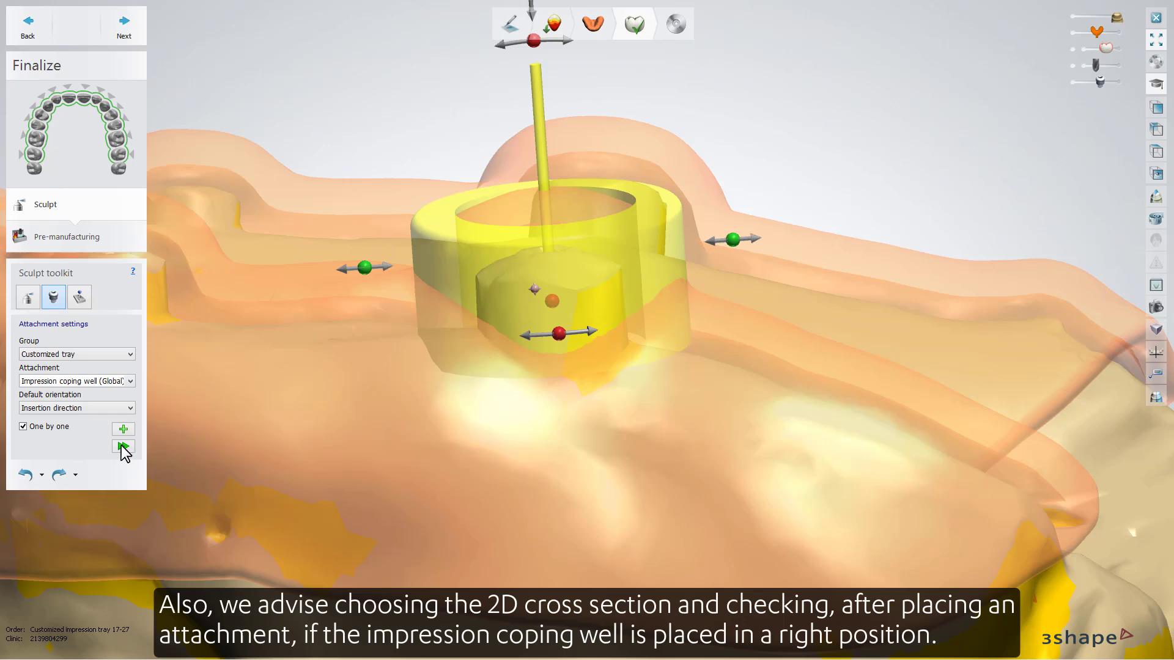
Apply the coping well and verify its position over the abutment in a 2D cross-section.
{"action": "left_click", "coordinate": [123, 446]}
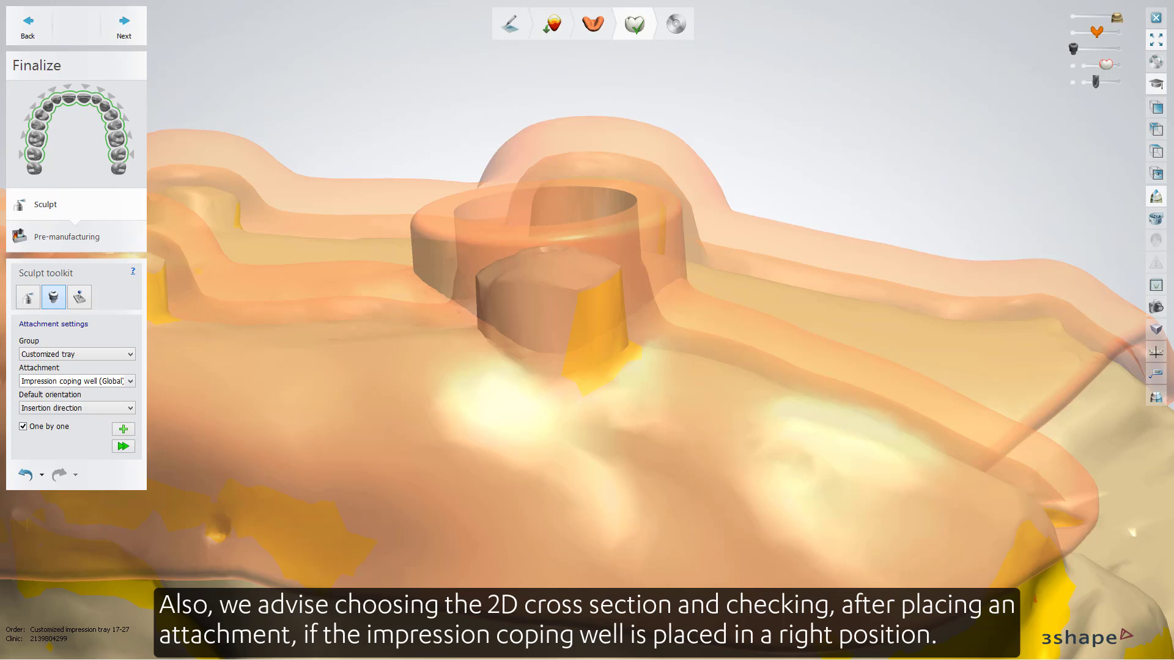
{"action": "left_click", "coordinate": [1156, 197]}
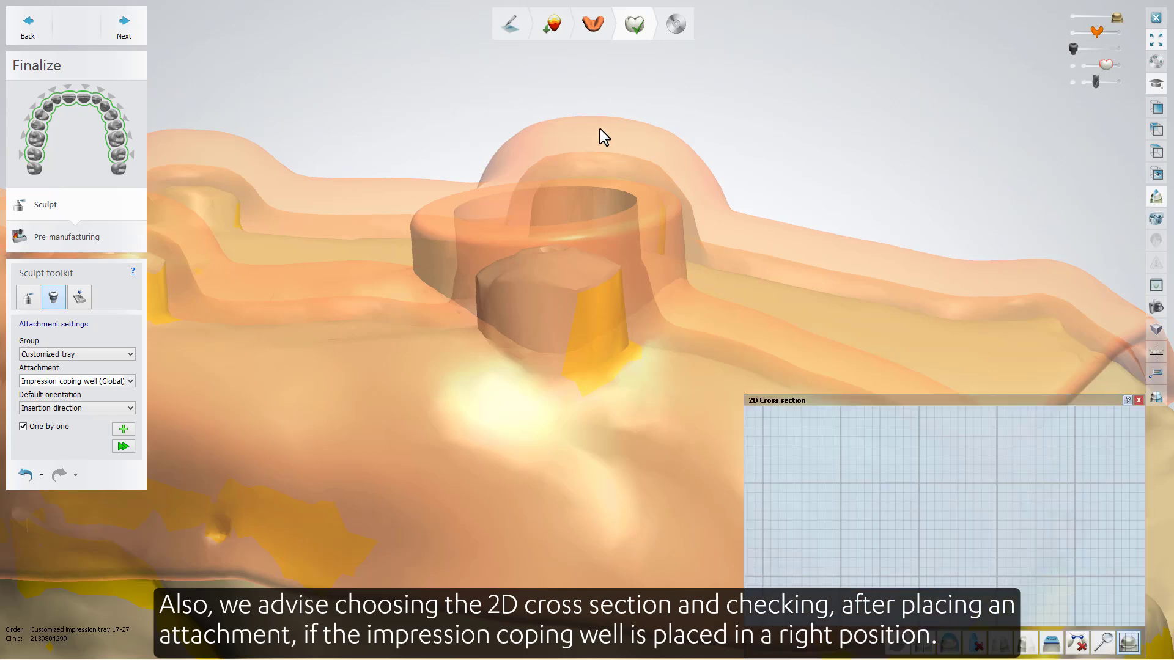
{"action": "left_click_drag", "start_coordinate": [536, 79], "coordinate": [568, 536]}
{"action": "left_click_drag", "start_coordinate": [551, 304], "coordinate": [550, 303]}
{"action": "scroll", "coordinate": [1019, 471], "scroll_direction": "up", "scroll_amount": 5}
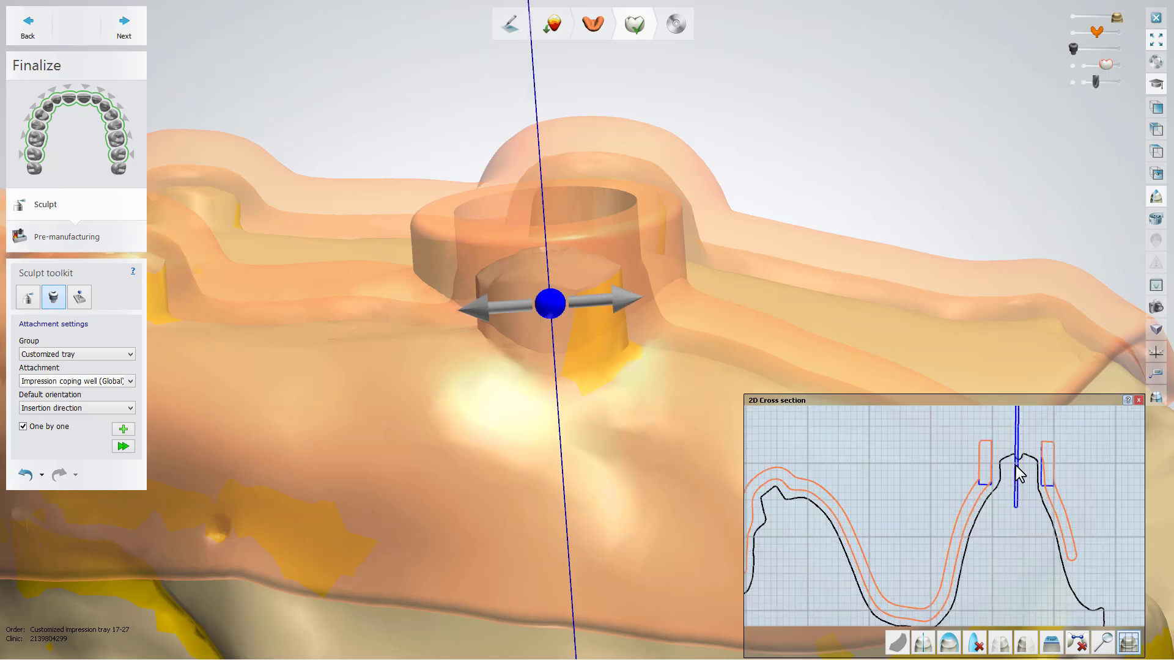
{"action": "left_click_drag", "start_coordinate": [1021, 471], "coordinate": [967, 508]}
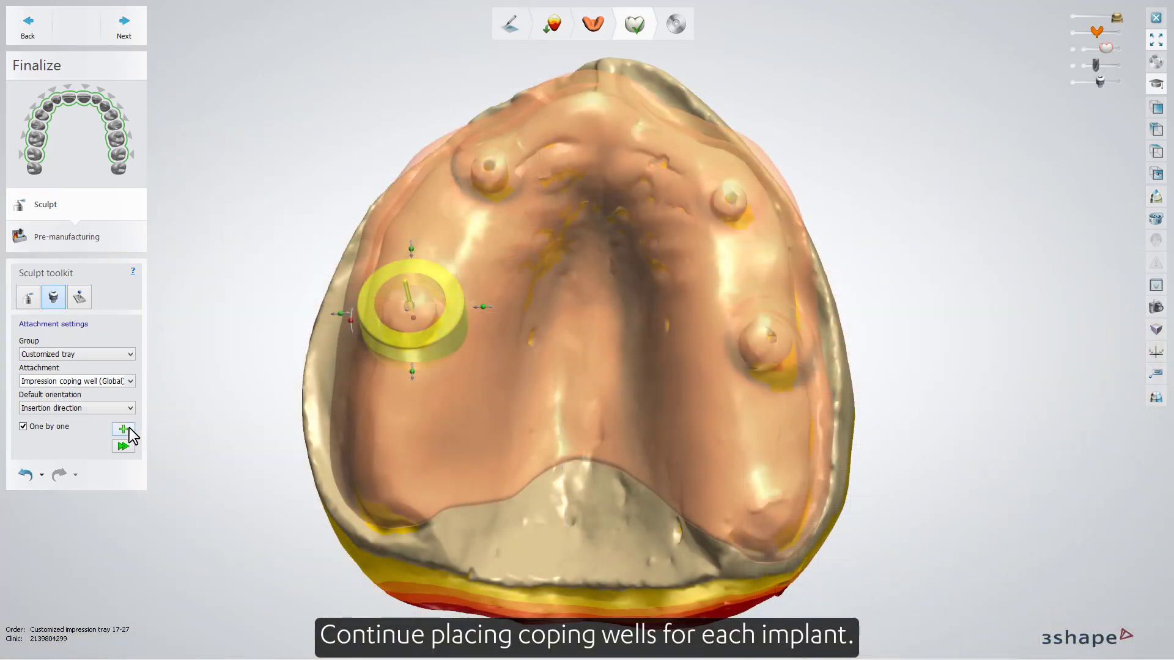
Place a coping well on the upper-left healing cap, the last implant without one.
{"action": "left_click", "coordinate": [129, 429]}
{"action": "left_click", "coordinate": [489, 165]}
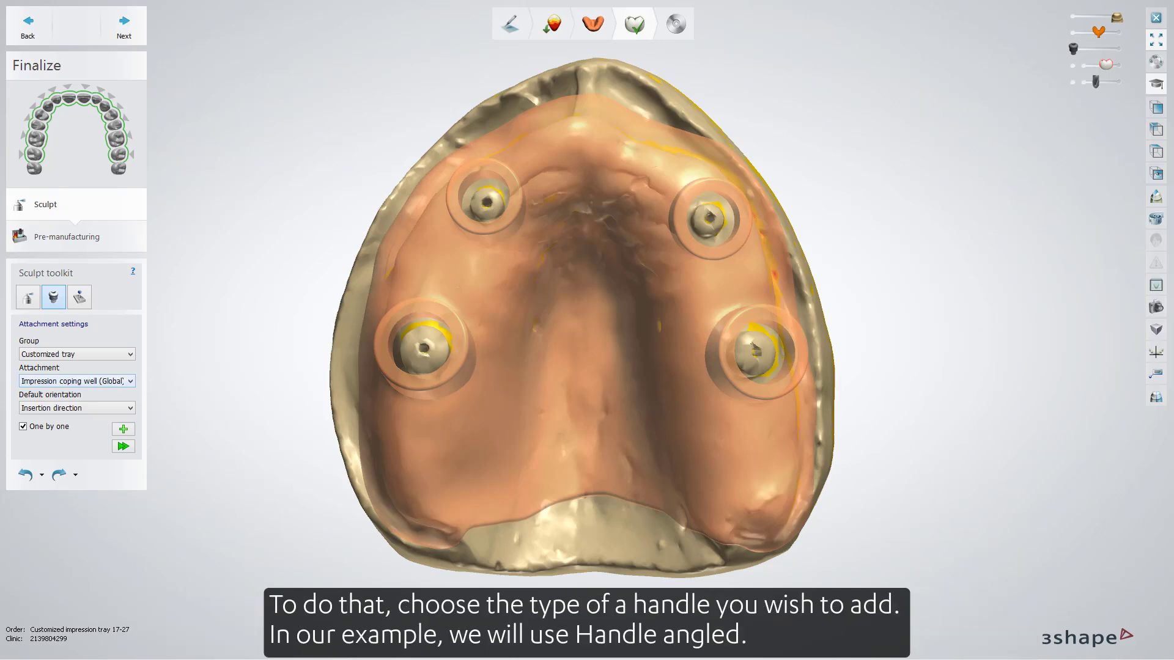
Attach a Handle angled at the front of the tray and raise its height via the control point.
{"action": "left_click", "coordinate": [122, 379]}
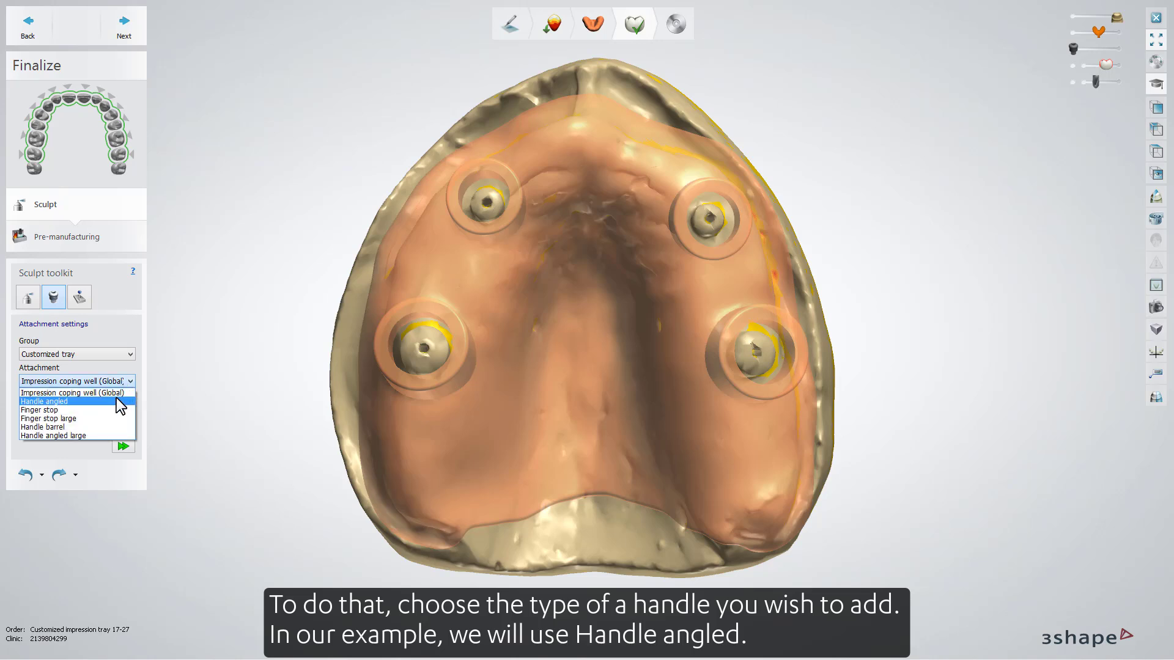
{"action": "left_click", "coordinate": [118, 401]}
{"action": "left_click", "coordinate": [124, 428]}
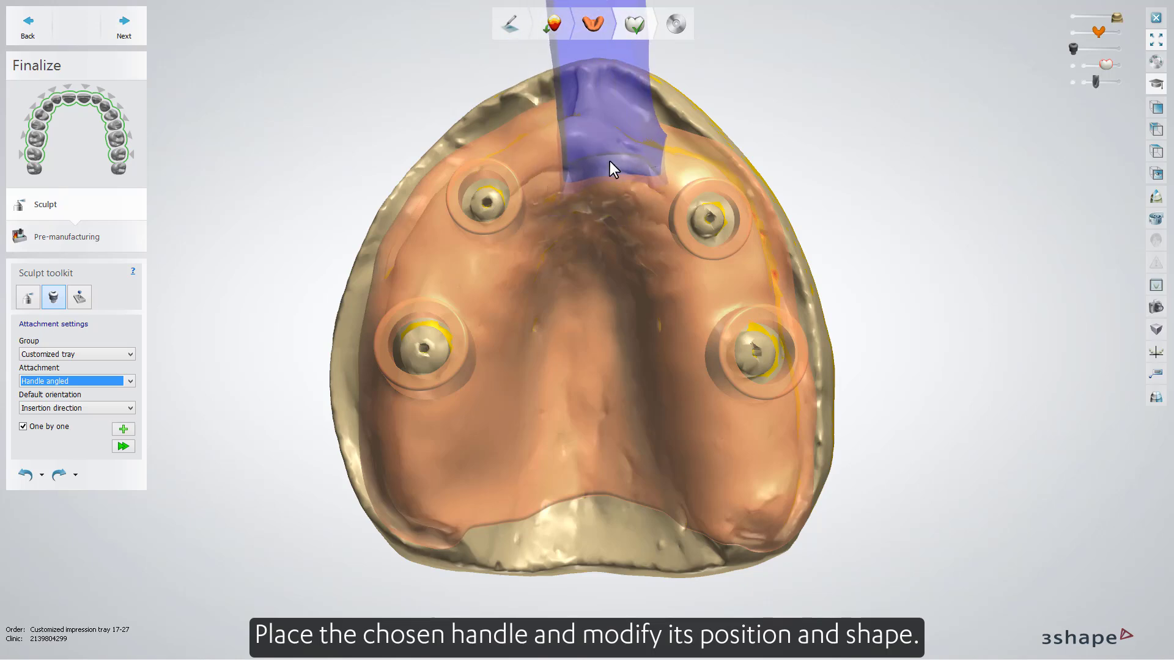
{"action": "left_click", "coordinate": [599, 155]}
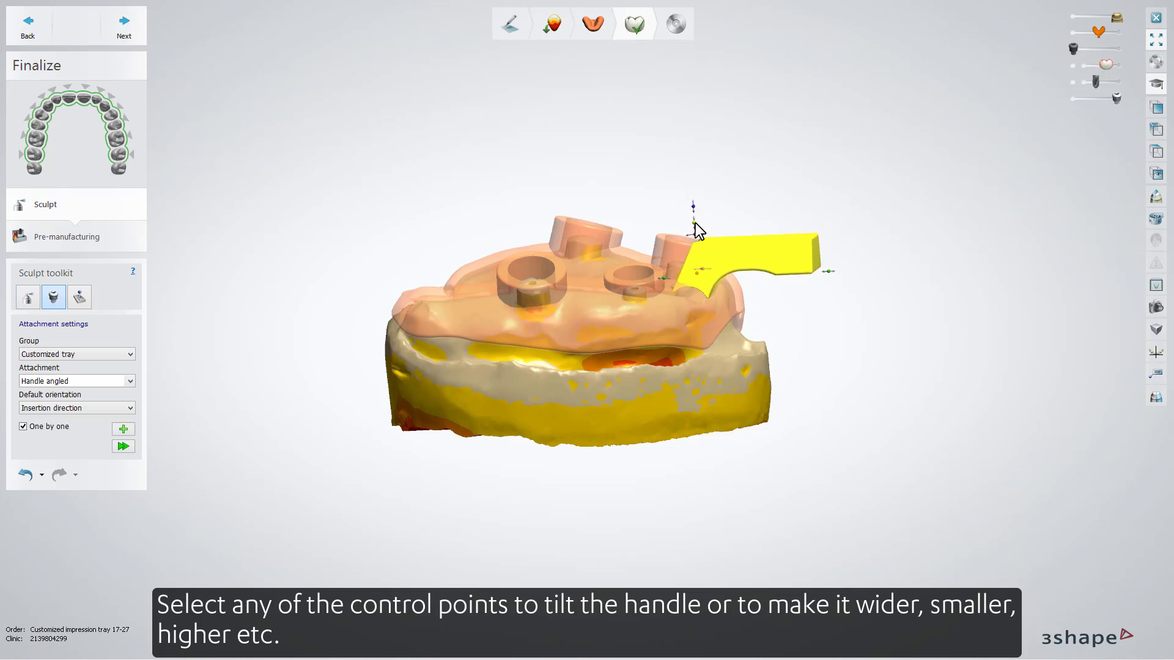
{"action": "left_click_drag", "start_coordinate": [694, 211], "coordinate": [697, 237]}
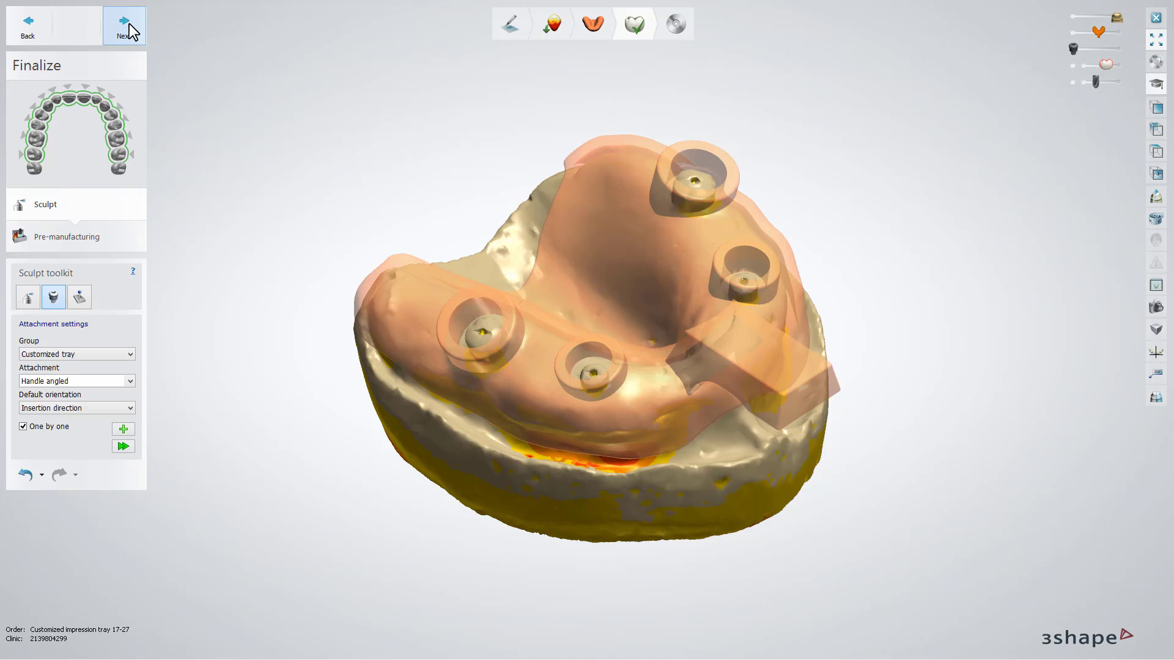
Perforate the tray with 2.00 mm holes at 8.00 mm spacing, comparing against a 1.50 mm preview.
{"action": "left_click", "coordinate": [125, 27]}
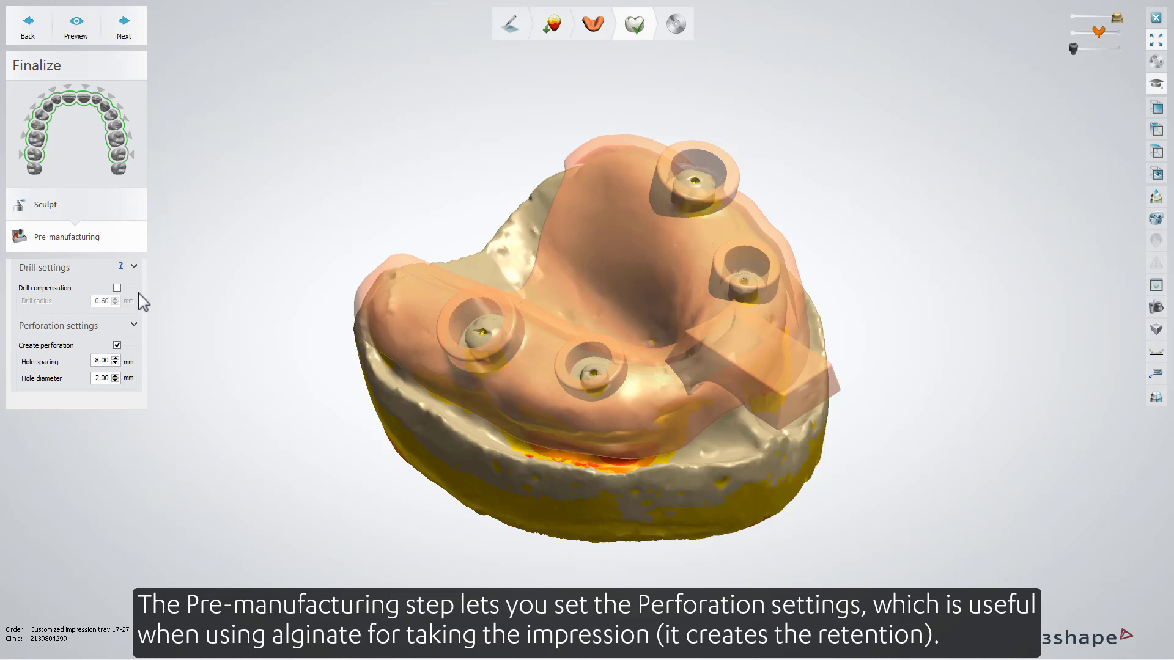
{"action": "left_click", "coordinate": [115, 380]}
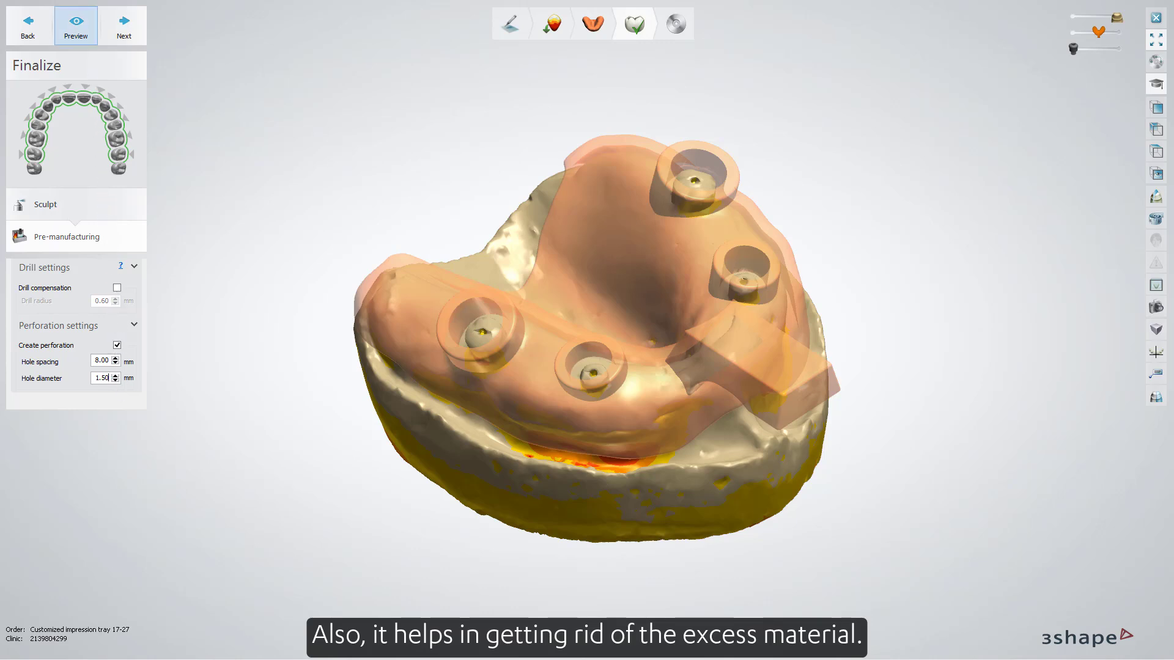
{"action": "left_click", "coordinate": [76, 26]}
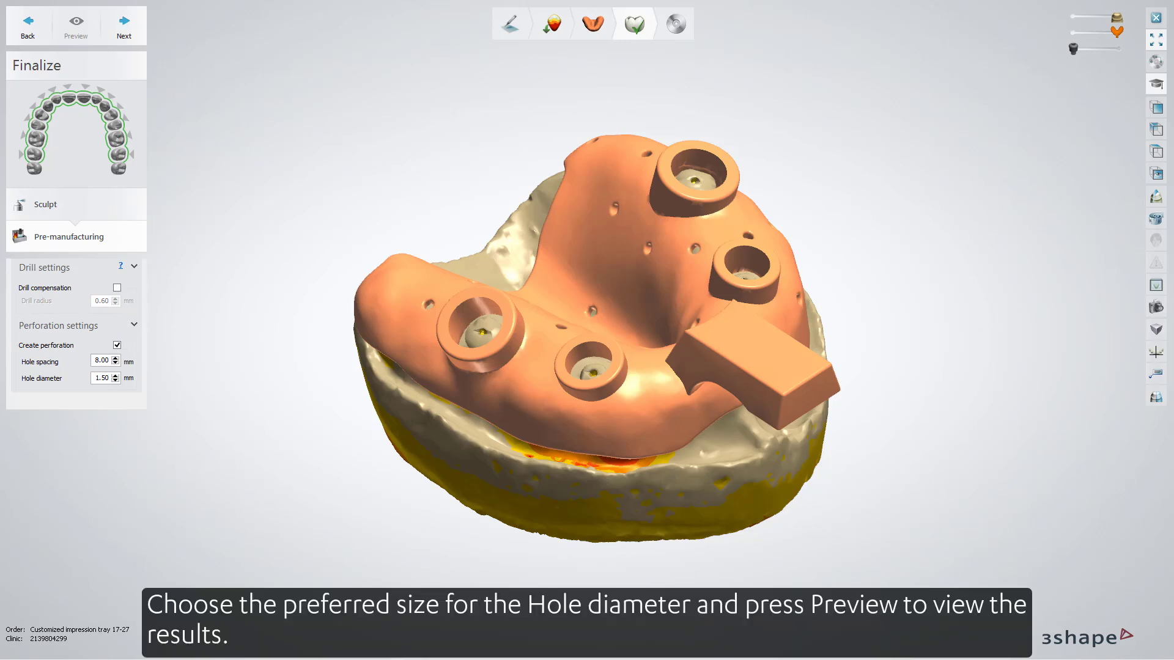
{"action": "left_click", "coordinate": [115, 375]}
{"action": "left_click", "coordinate": [76, 25]}
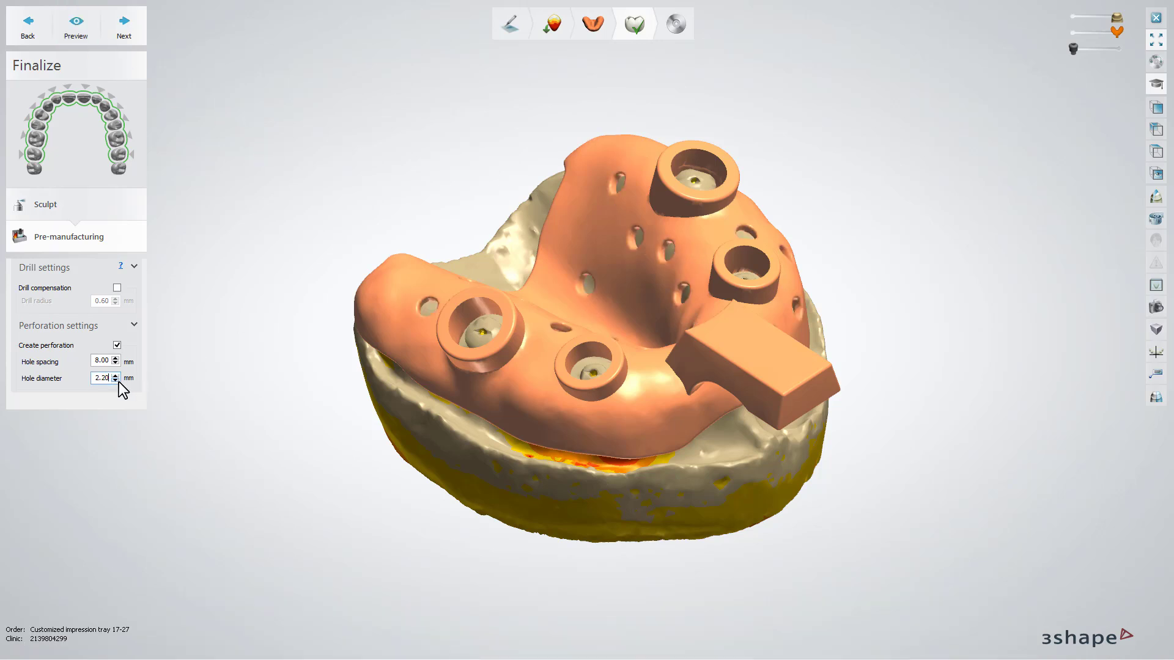
{"action": "left_click", "coordinate": [85, 34]}
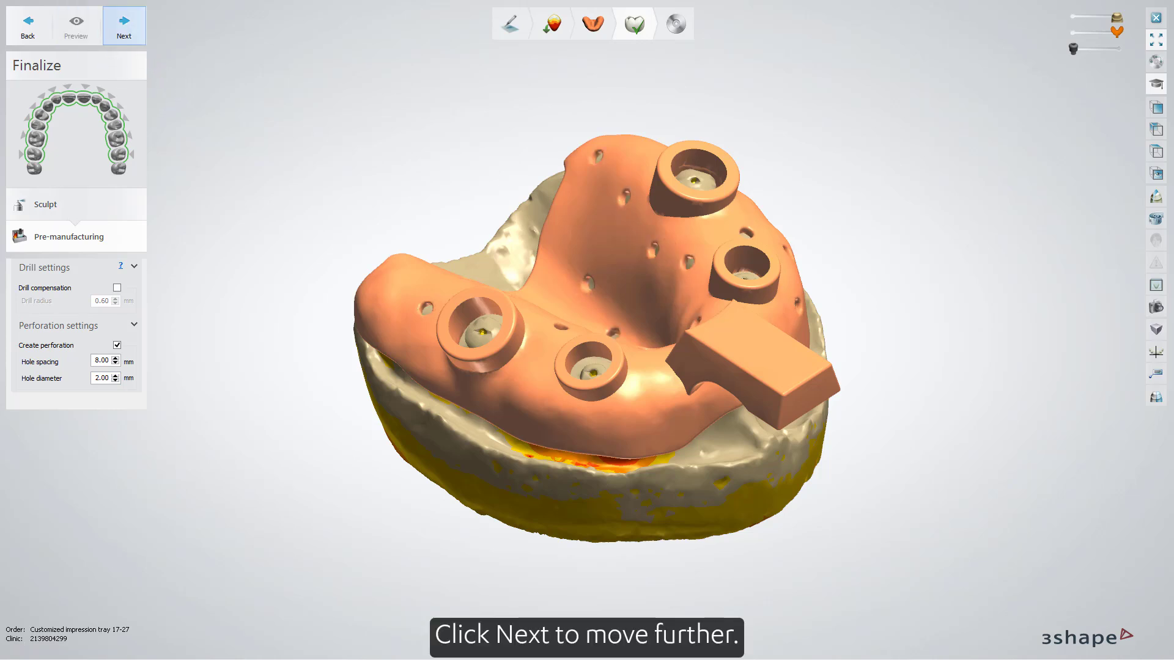
Save the tray design and close it so the order reads Designed in Dental Manager.
{"action": "left_click", "coordinate": [124, 25]}
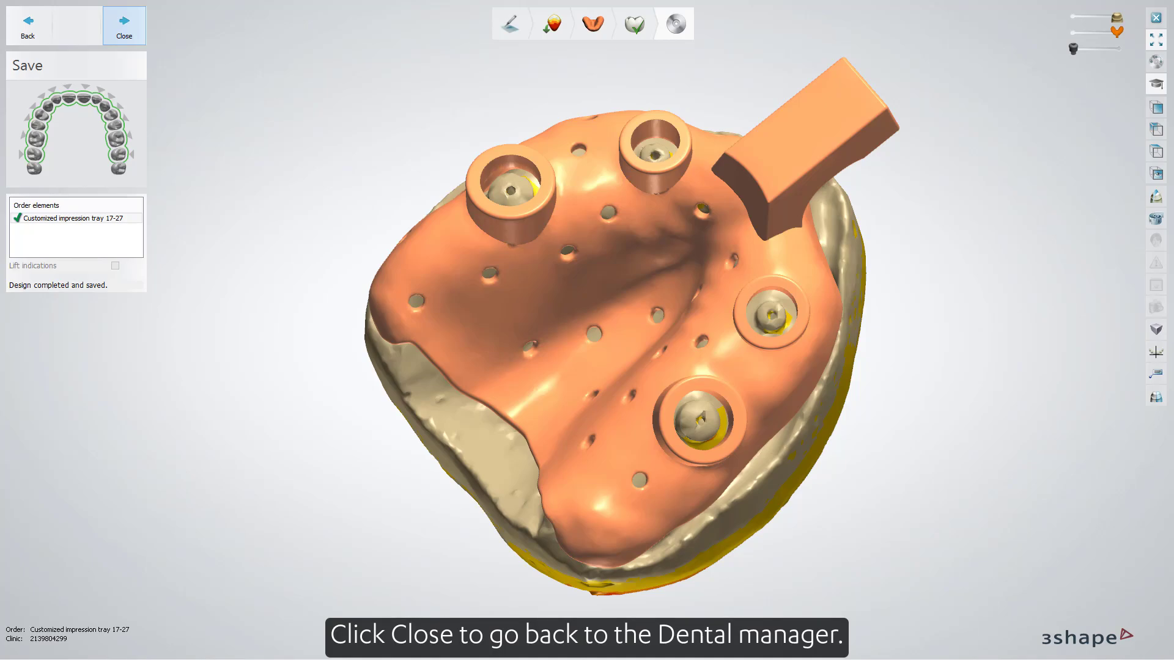
{"action": "left_click", "coordinate": [124, 26]}
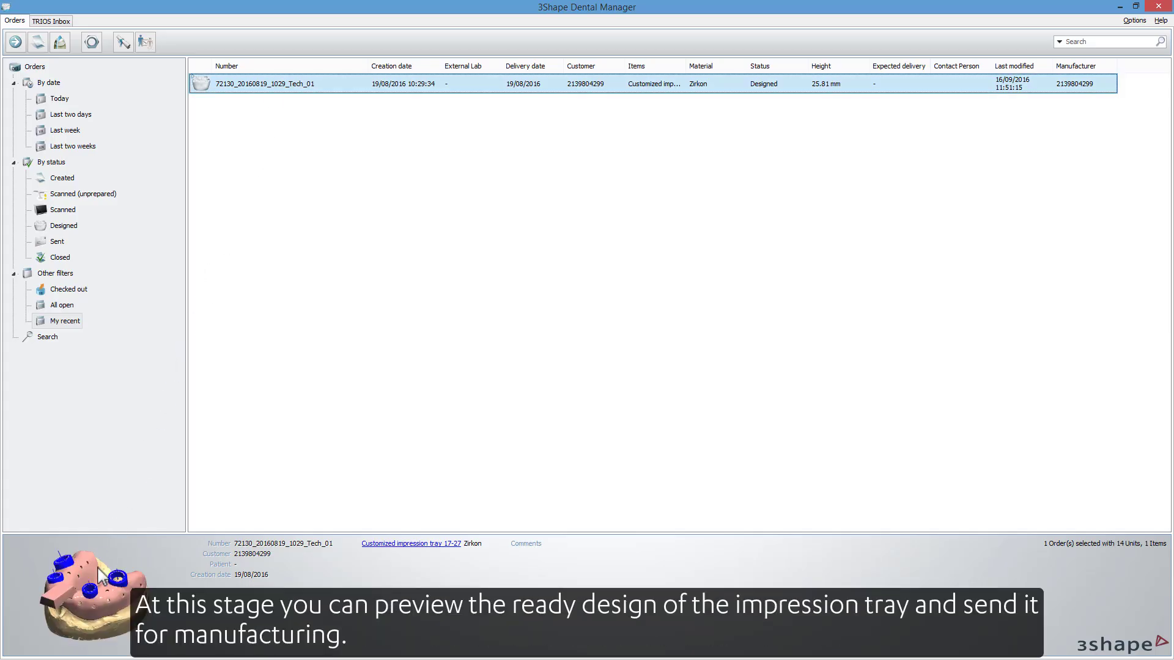